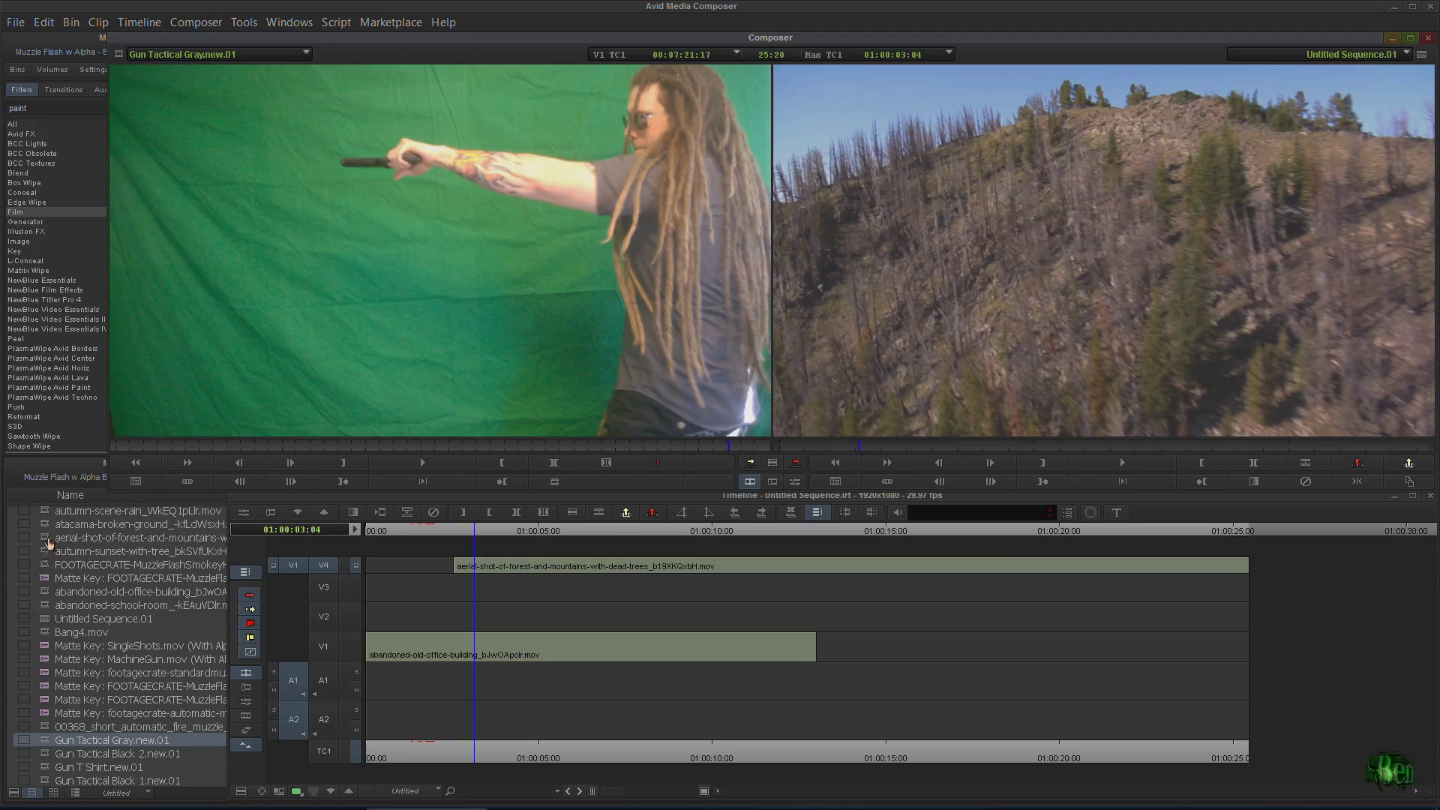
Step: Load the aerial dead-trees clip as the source and replace the existing V4 clip with it, starting at 01:00:02:16
{"action": "left_click_drag", "start_coordinate": [48, 540], "coordinate": [272, 311]}
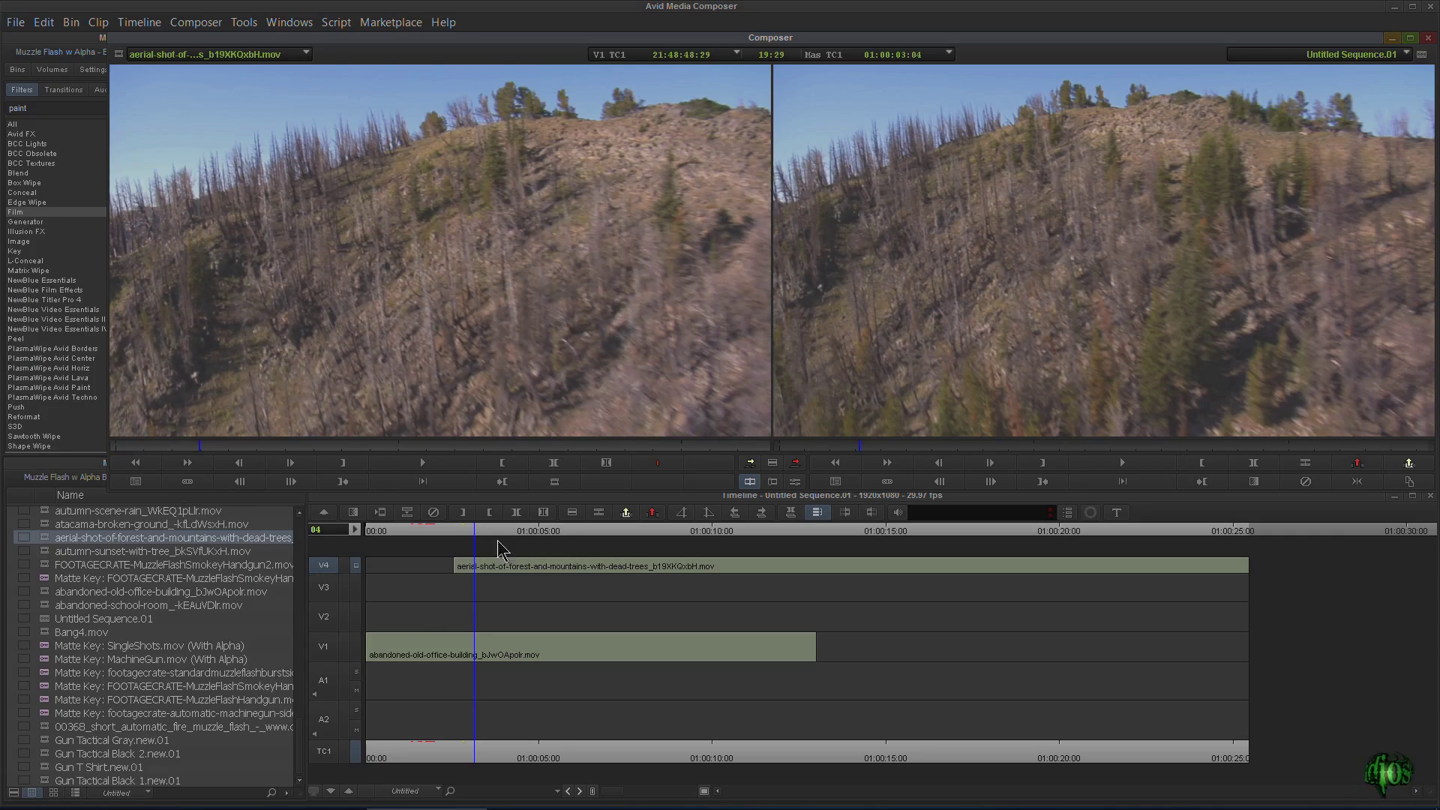
{"action": "left_click", "coordinate": [426, 530]}
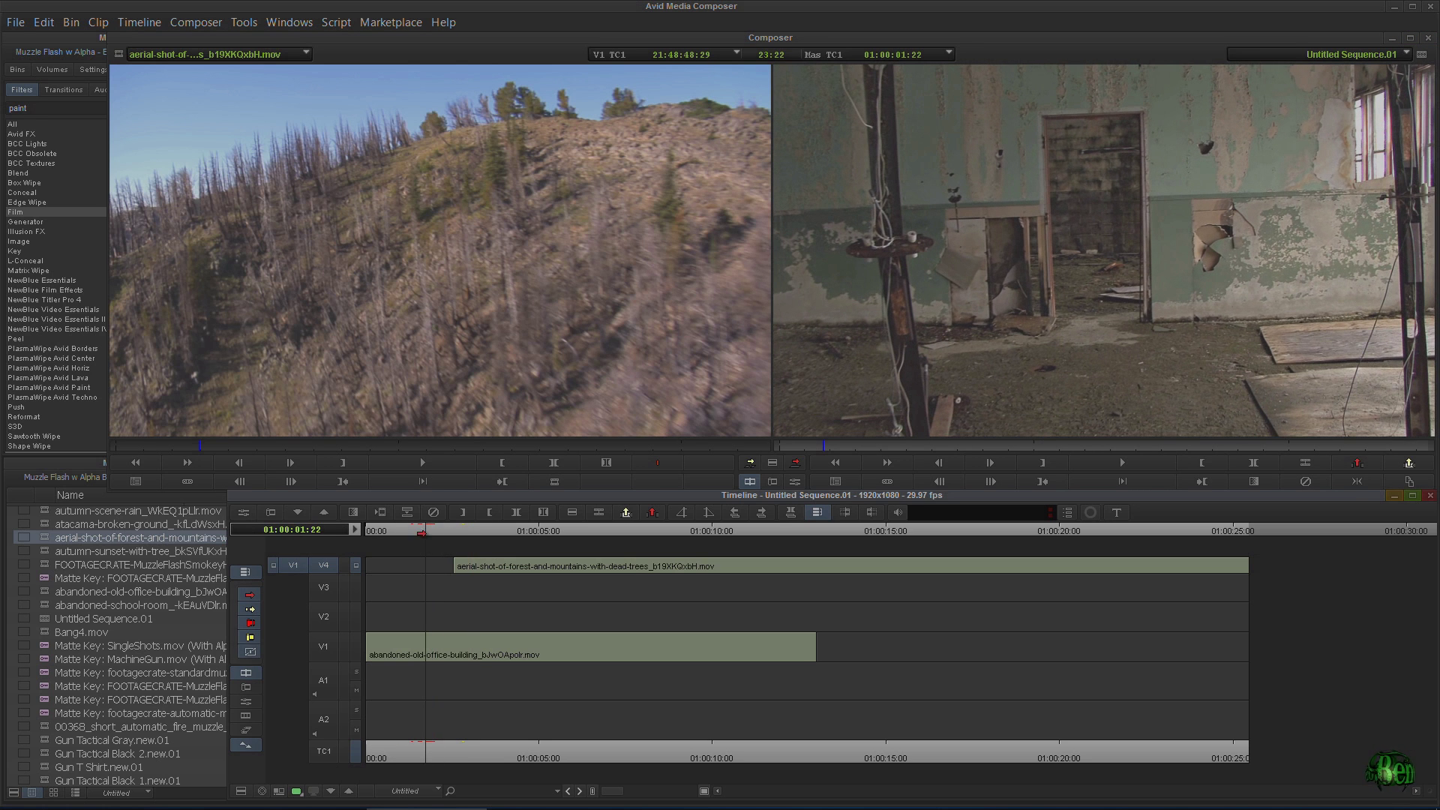
{"action": "left_click", "coordinate": [482, 561]}
{"action": "key", "text": "Delete"}
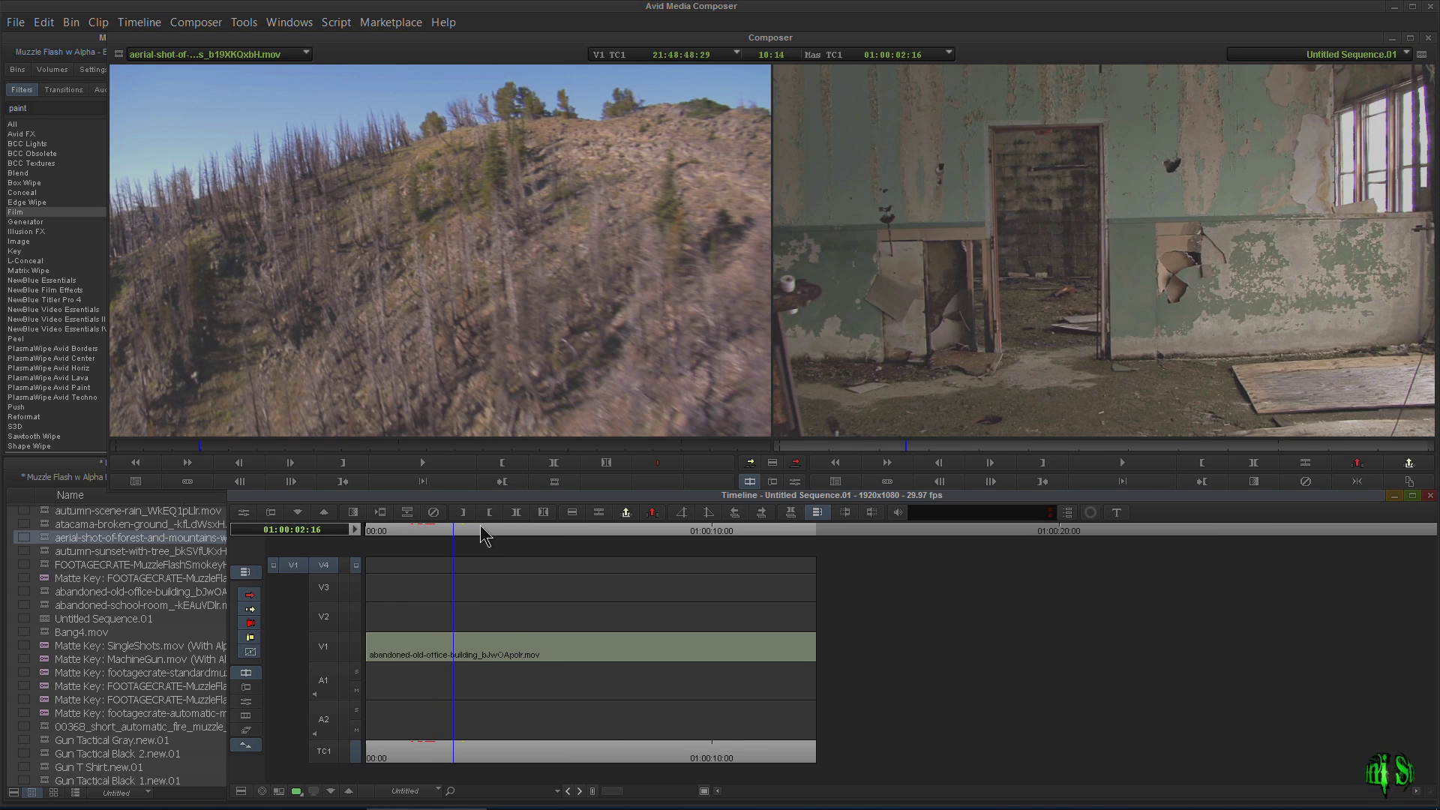
{"action": "left_click", "coordinate": [794, 462]}
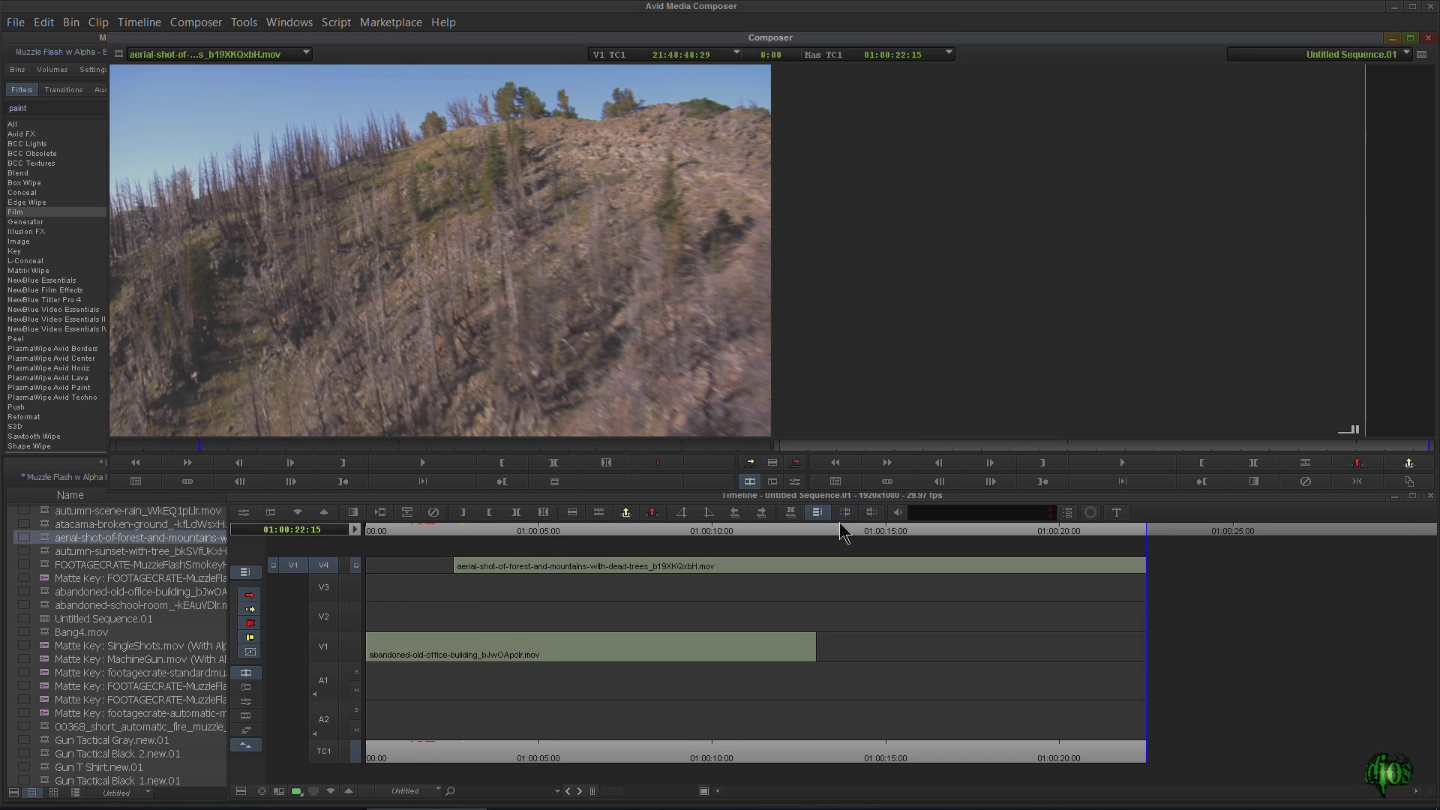
Step: Trim the start of the V4 aerial clip to just past 01:00:06:00 and park the sequence position at 01:00:05:15
{"action": "left_click_drag", "start_coordinate": [841, 530], "coordinate": [592, 559]}
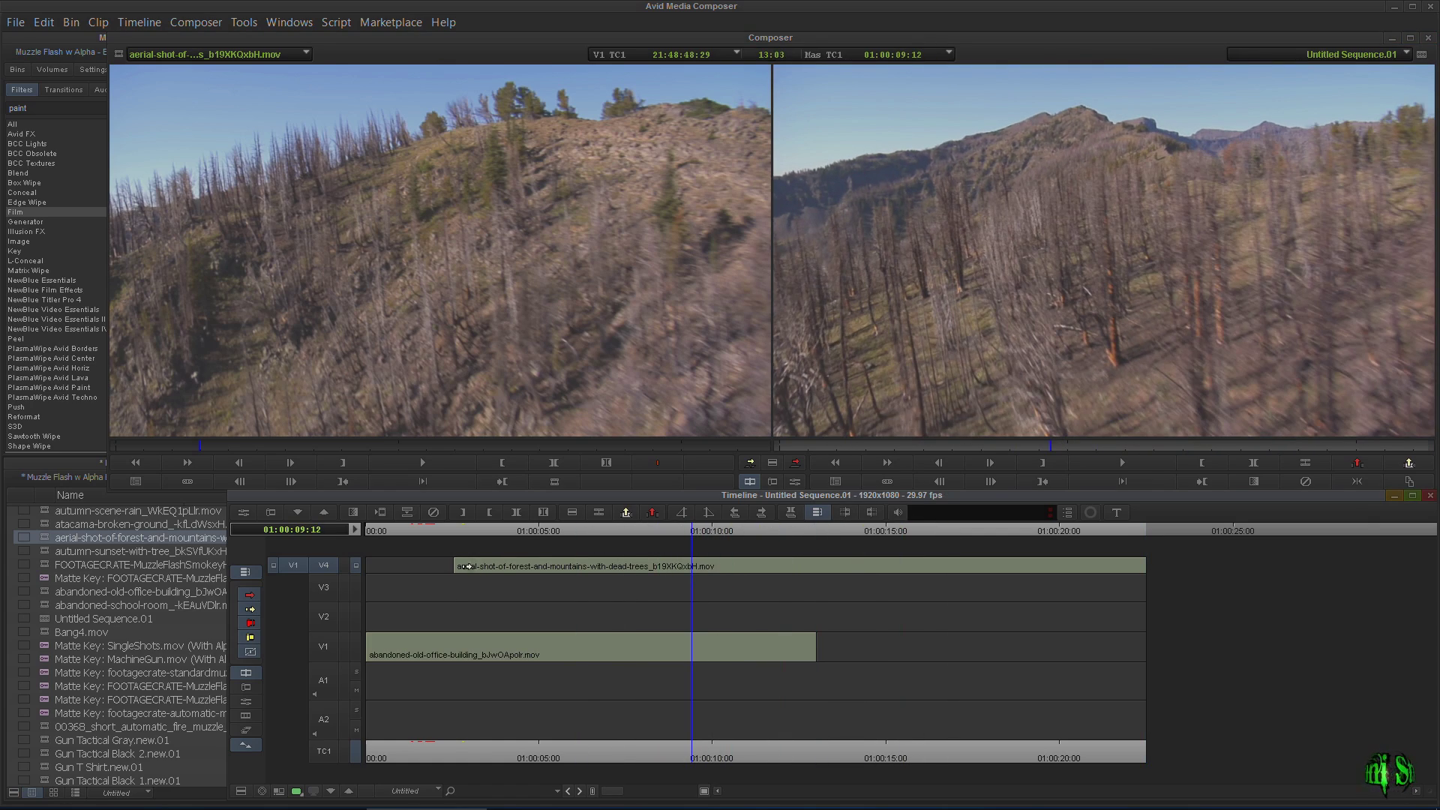
{"action": "left_click_drag", "start_coordinate": [455, 565], "coordinate": [555, 533]}
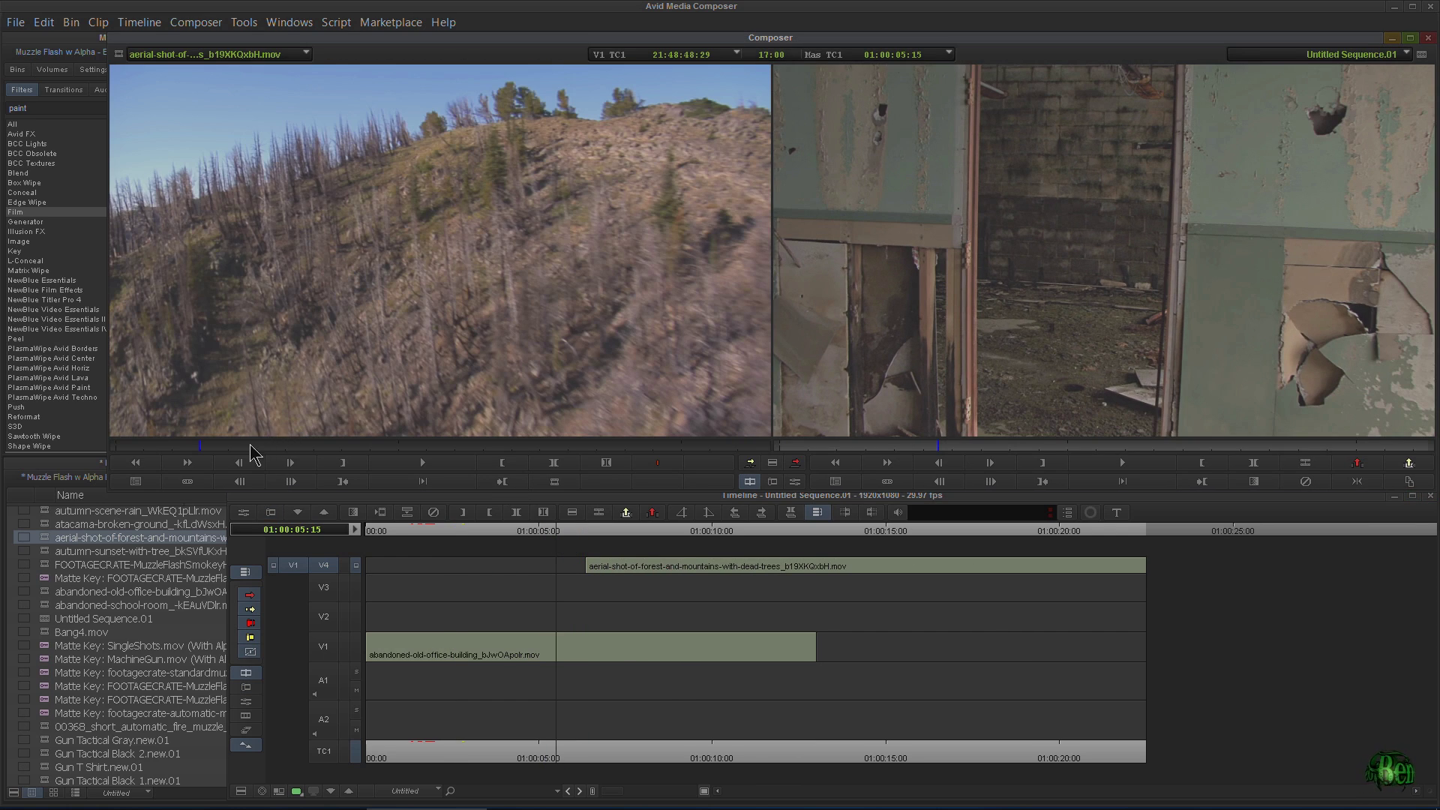
Step: Mark the aerial source clip from 21:48:52:07 to 21:48:54:24 and overwrite that range onto V4 at 01:00:05:15
{"action": "left_click_drag", "start_coordinate": [251, 445], "coordinate": [290, 445]}
{"action": "key", "text": "i"}
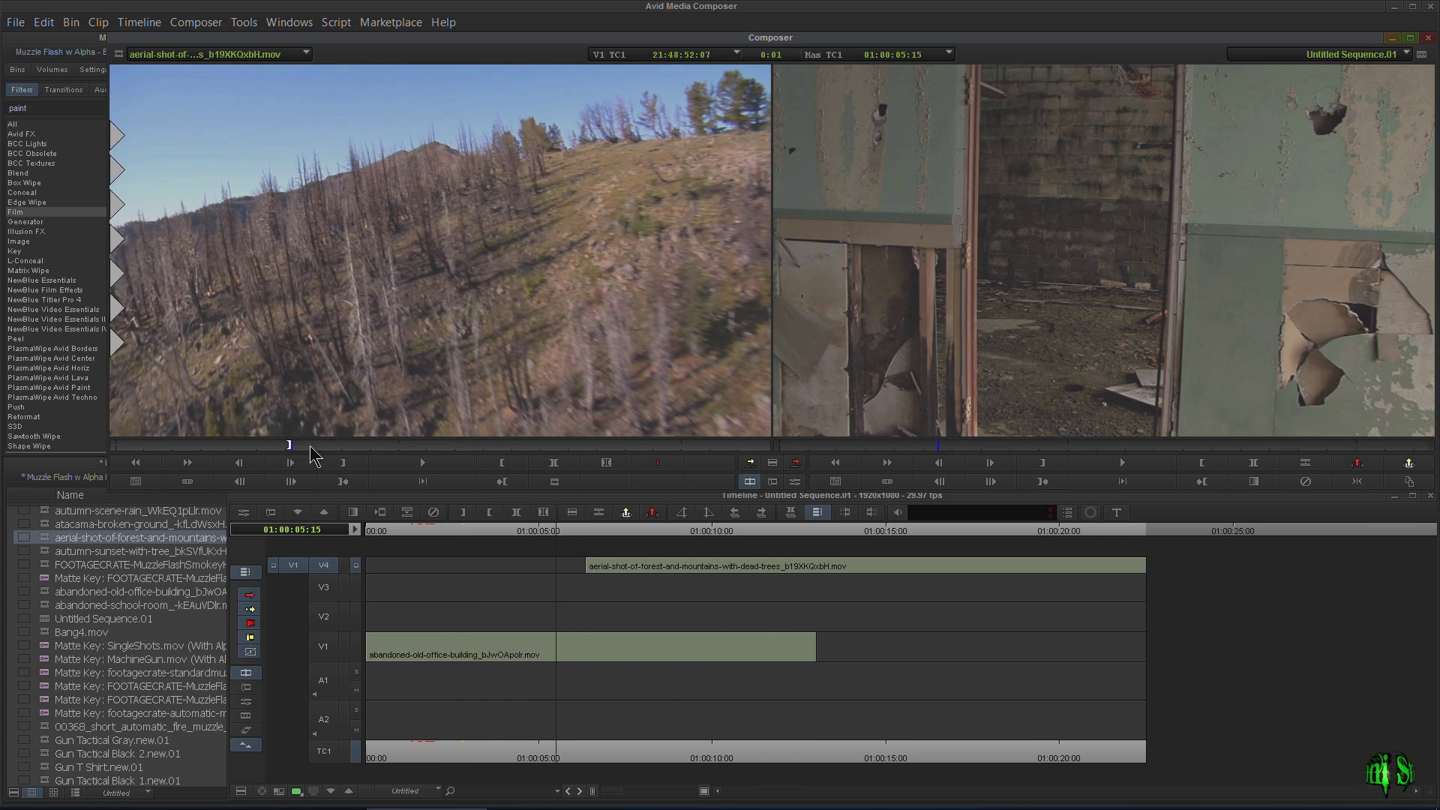
{"action": "key", "text": "space"}
{"action": "key", "text": "i"}
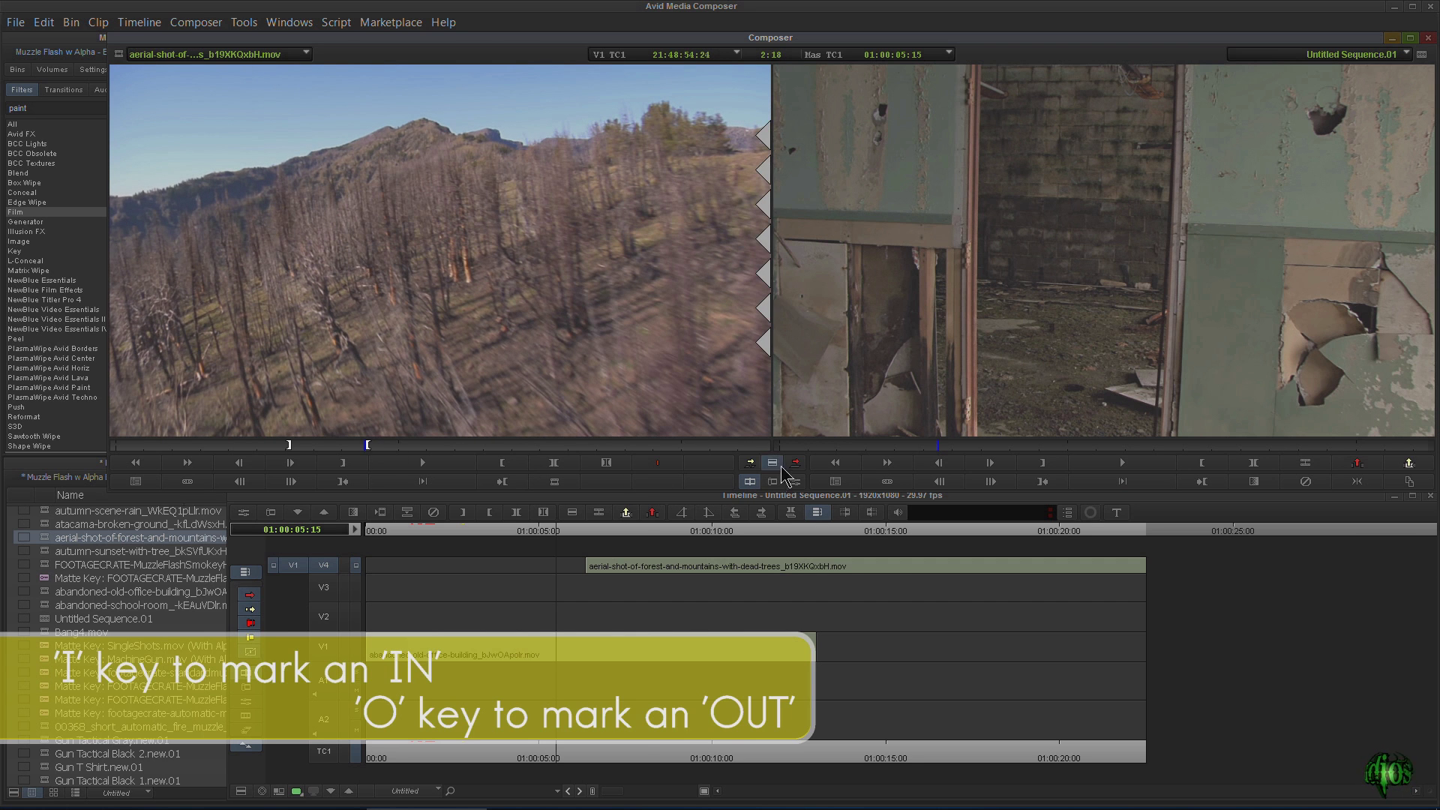
{"action": "left_click", "coordinate": [795, 462]}
{"action": "left_click_drag", "start_coordinate": [622, 533], "coordinate": [612, 533]}
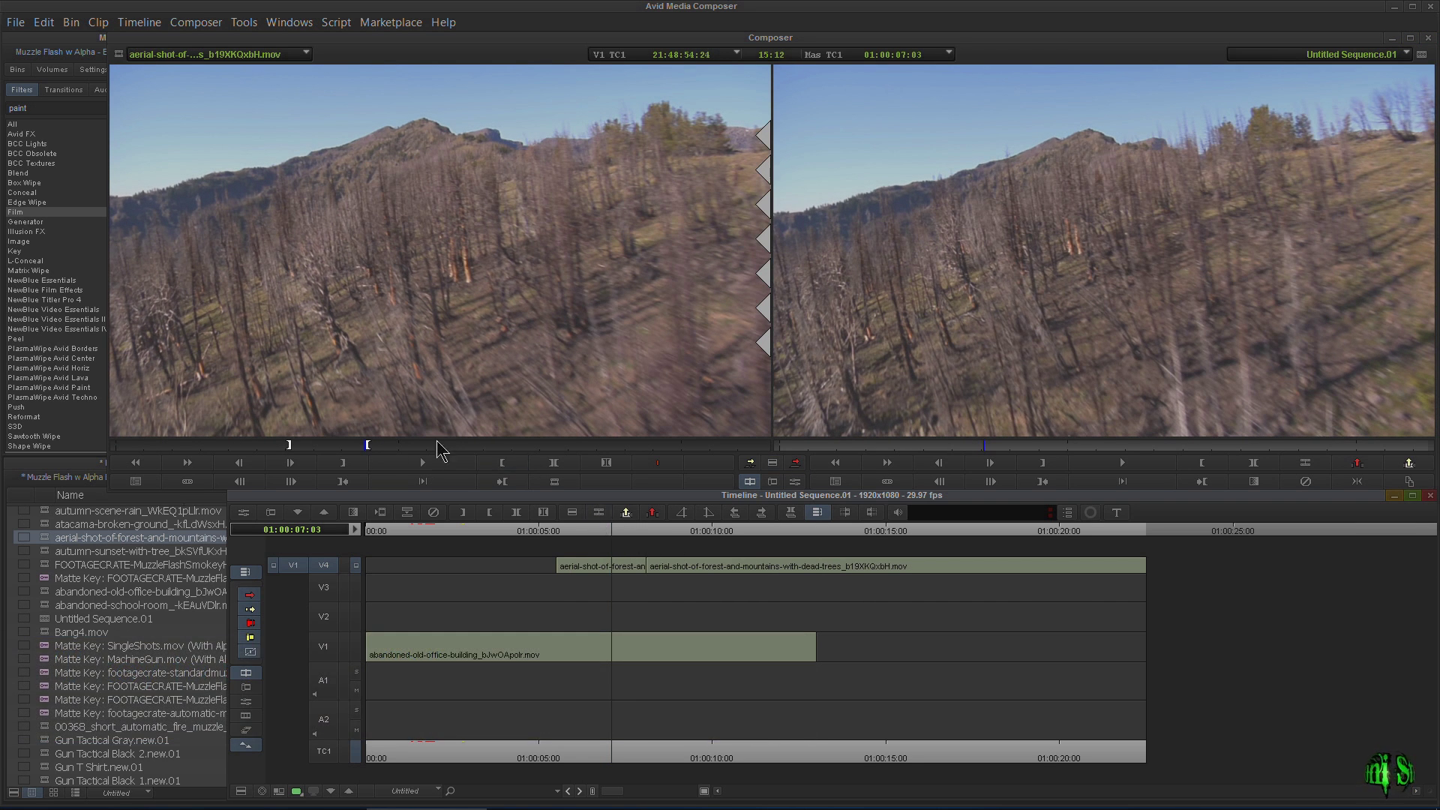
{"action": "left_click_drag", "start_coordinate": [400, 441], "coordinate": [479, 437]}
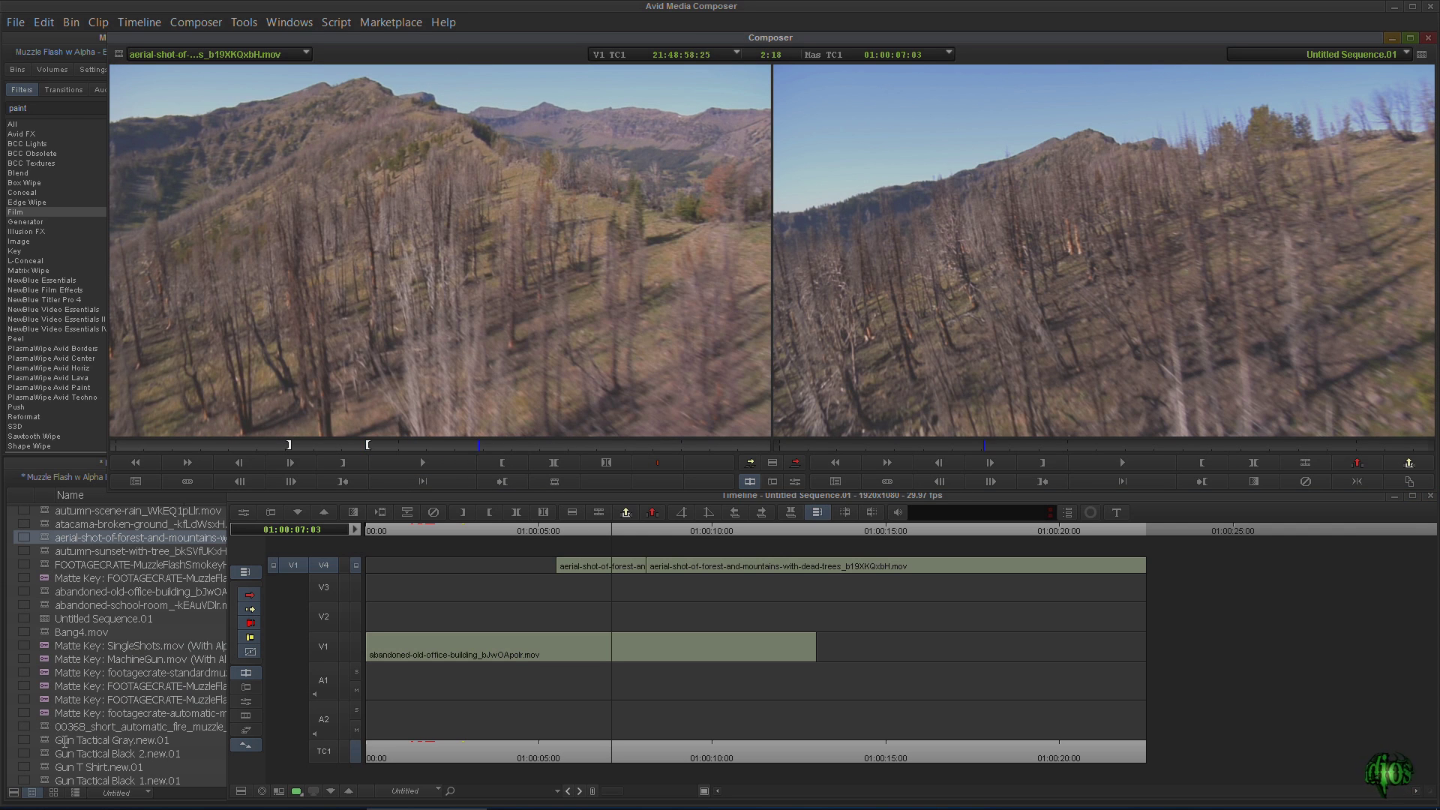
Step: Load Gun Tactical Gray.new.01 as the source and mark an in at 00:07:32:04 and an out at 00:07:33:22
{"action": "double_click", "coordinate": [45, 769]}
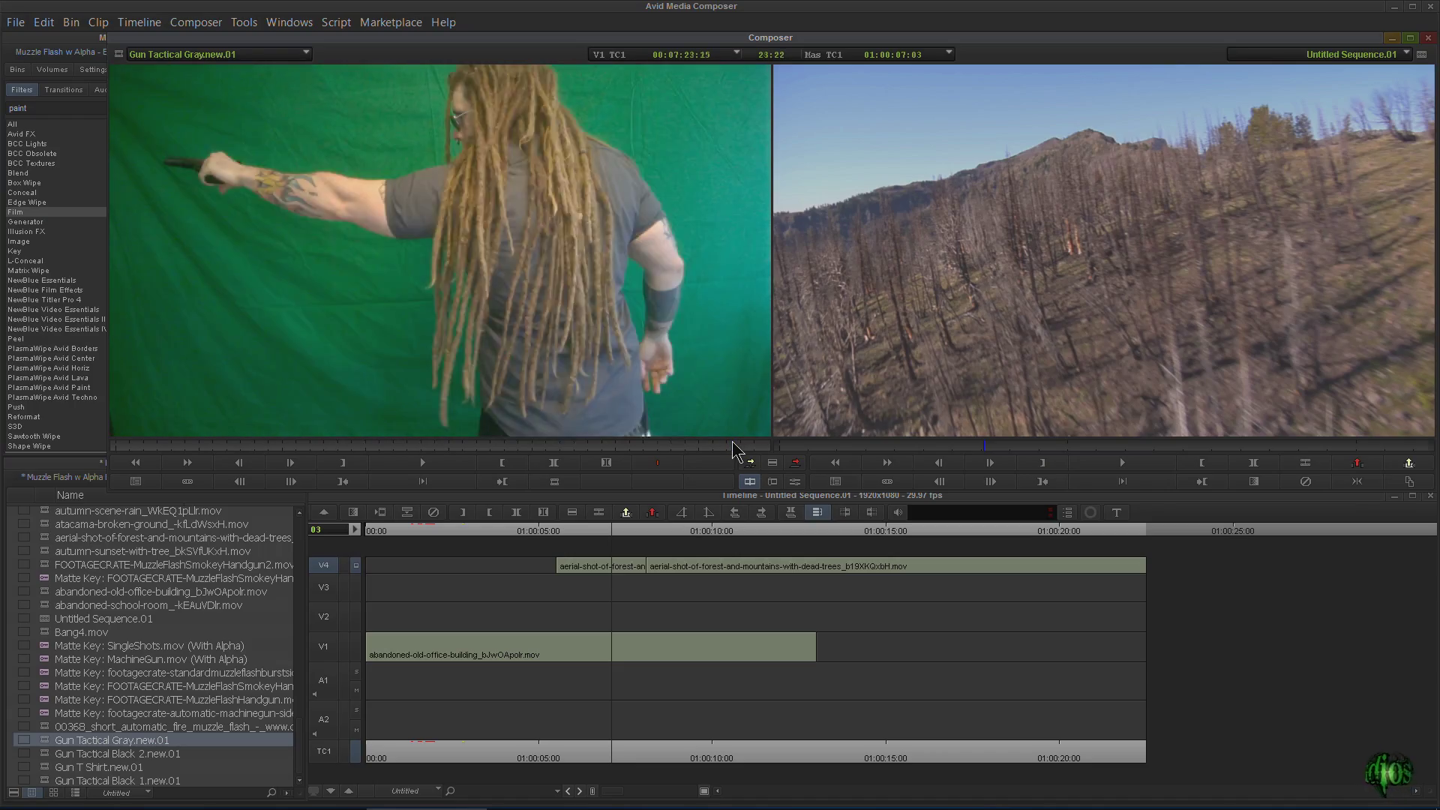
{"action": "left_click_drag", "start_coordinate": [734, 443], "coordinate": [746, 444]}
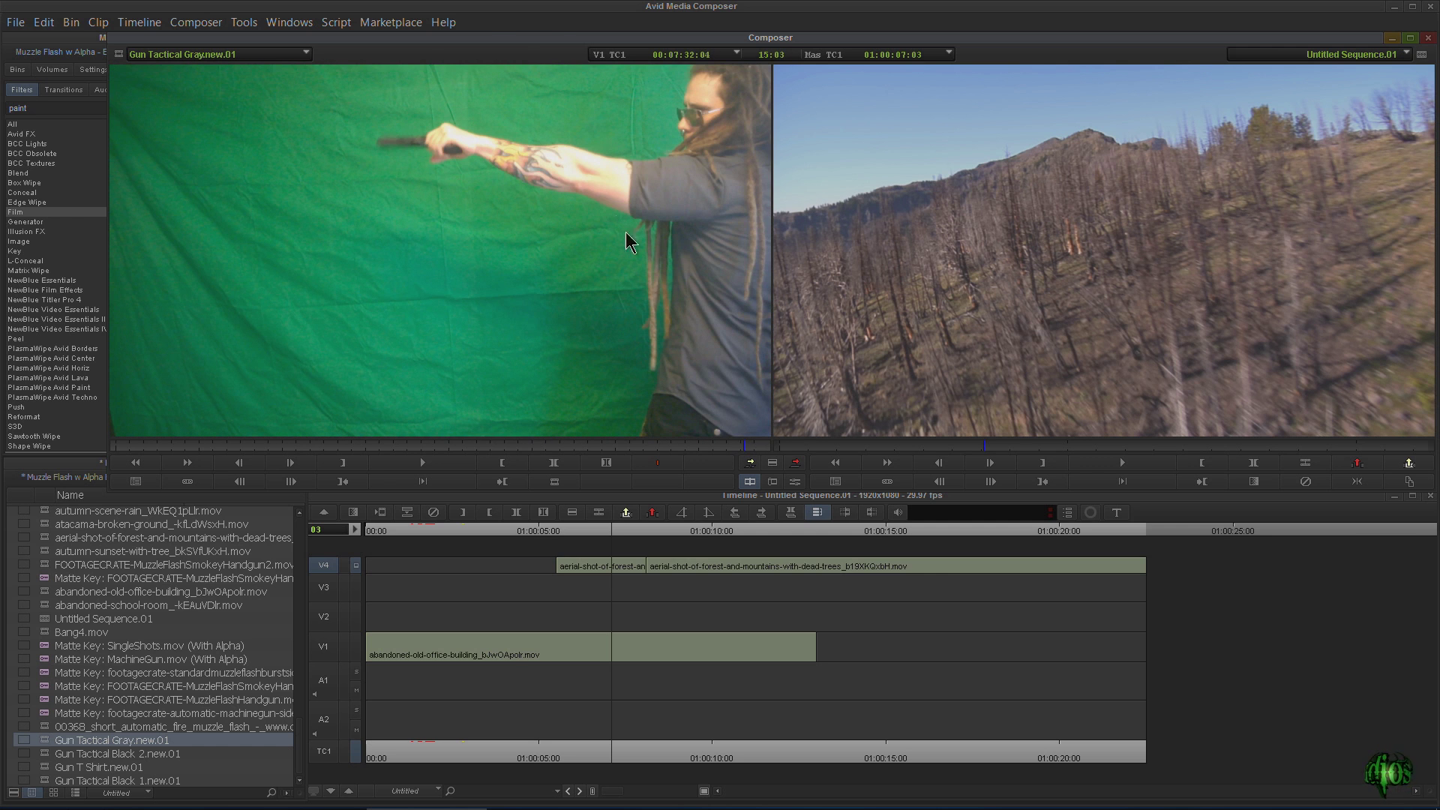
{"action": "key", "text": "o"}
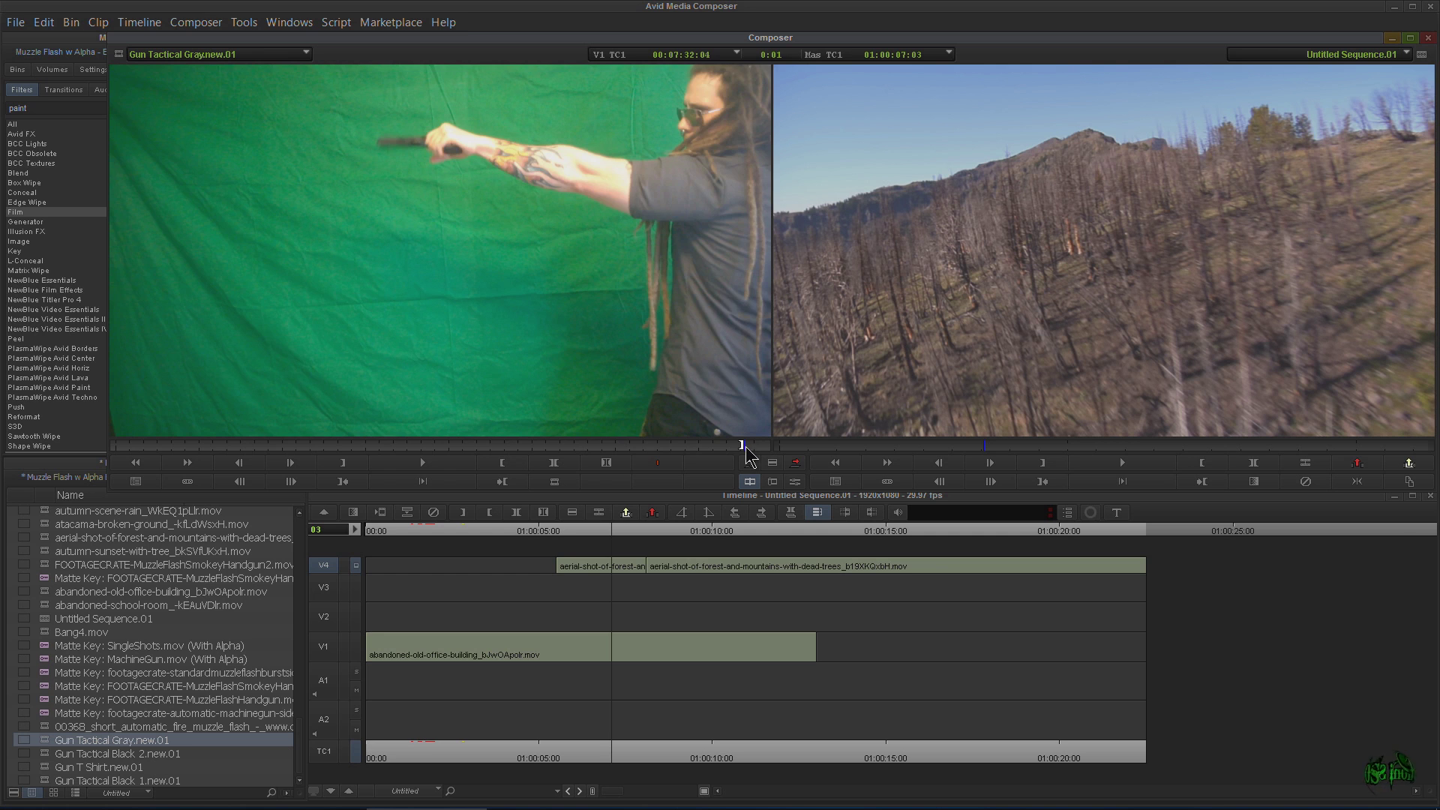
{"action": "left_click_drag", "start_coordinate": [745, 447], "coordinate": [747, 447]}
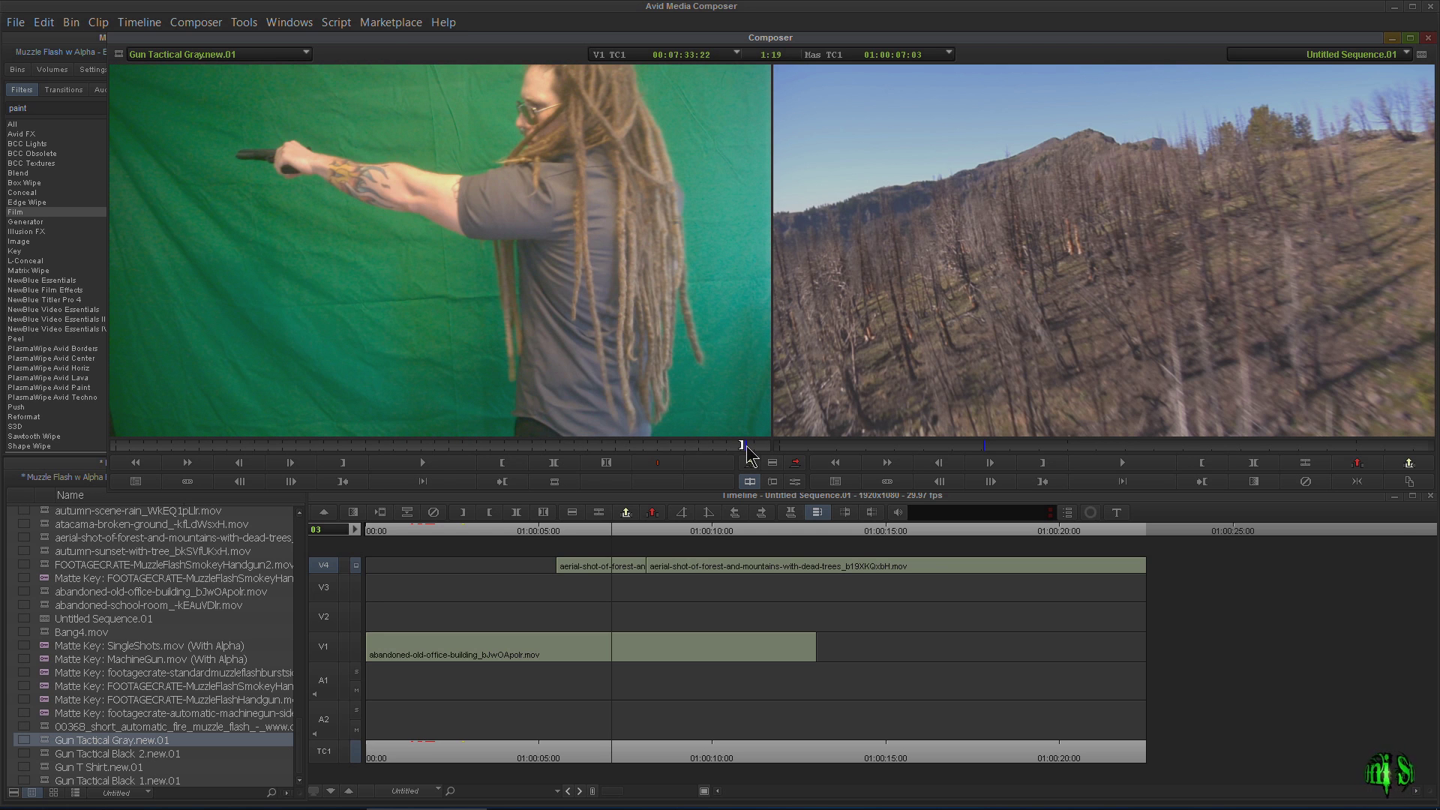
{"action": "key", "text": "o"}
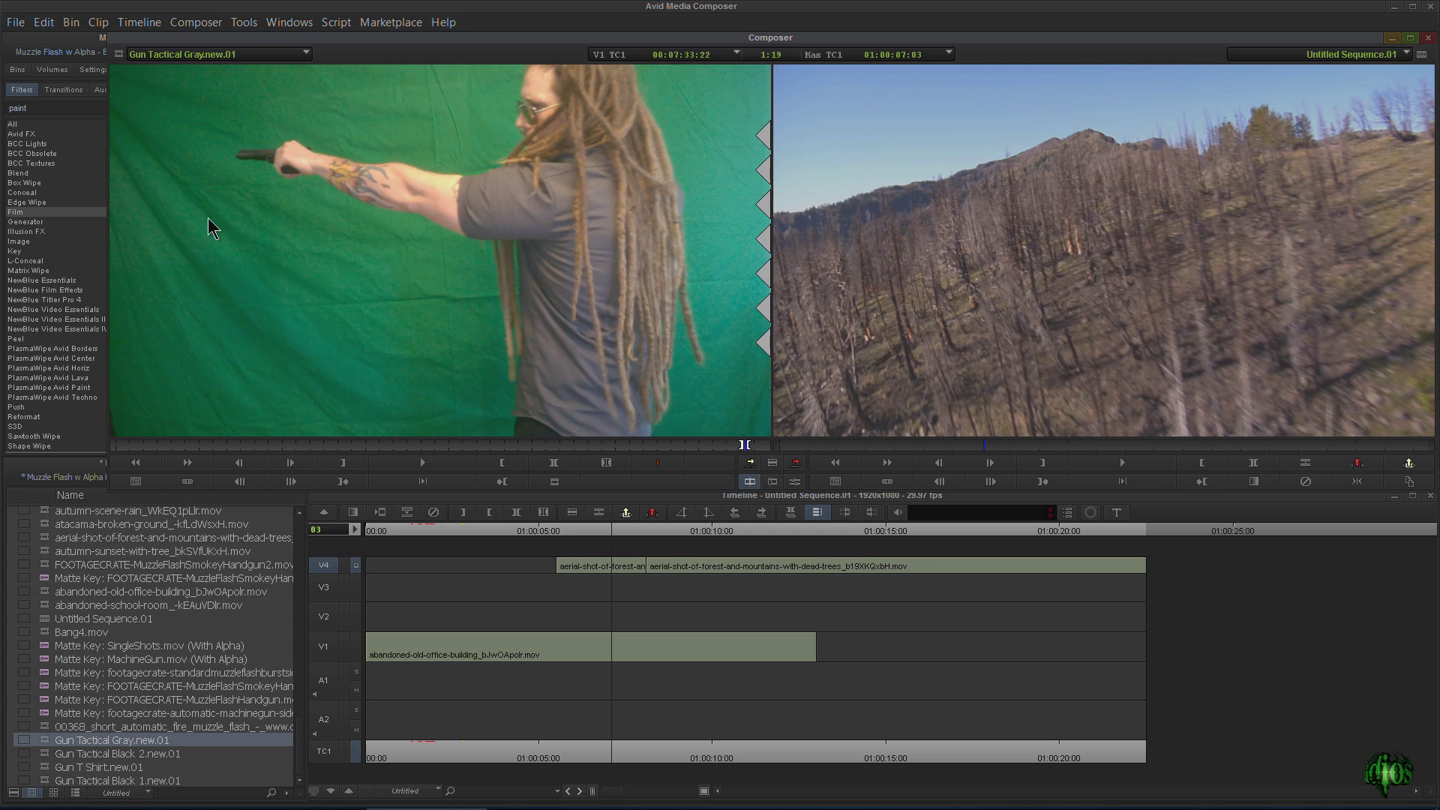
Step: Create a new bin in the project and name it Sub Clips
{"action": "left_click", "coordinate": [18, 70]}
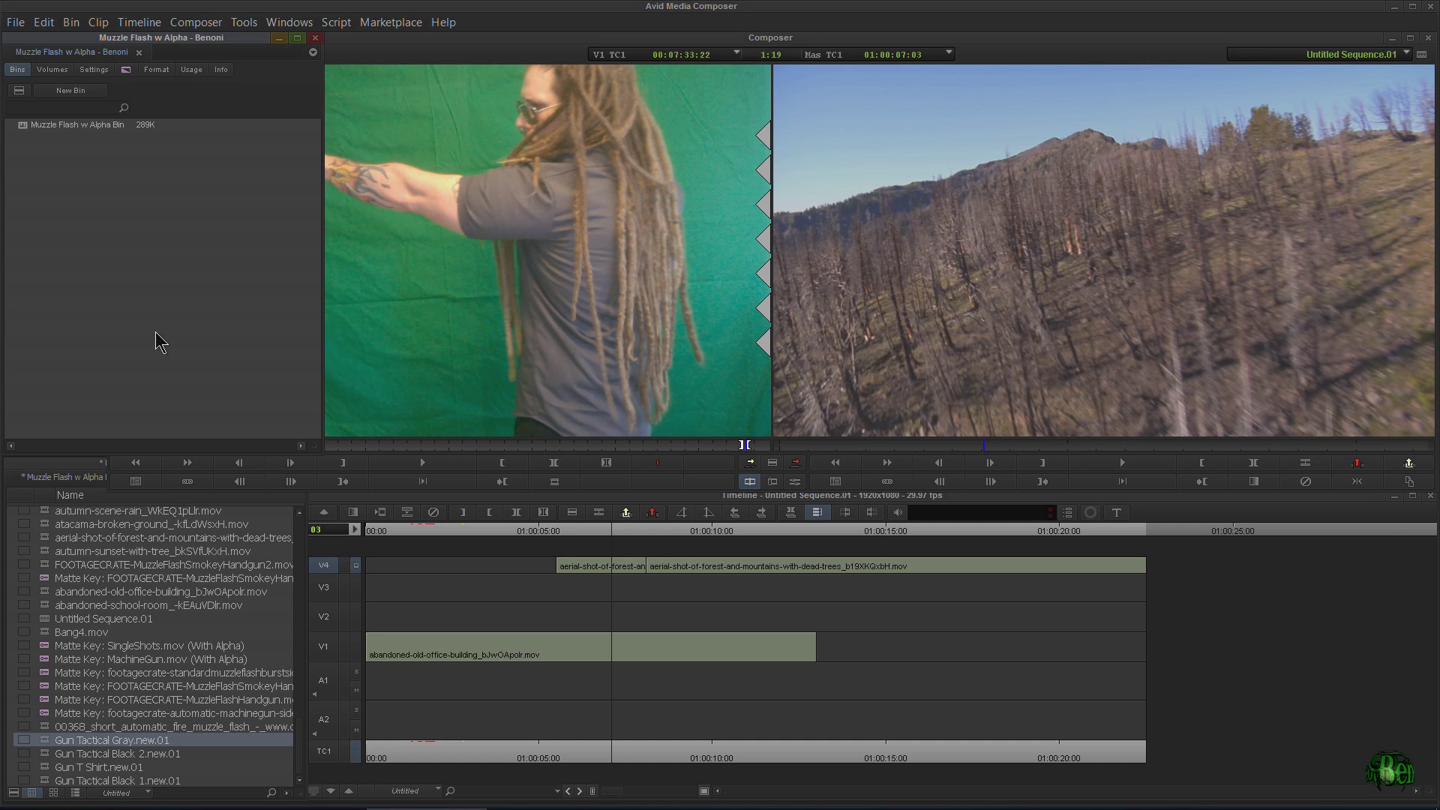
{"action": "left_click", "coordinate": [150, 646]}
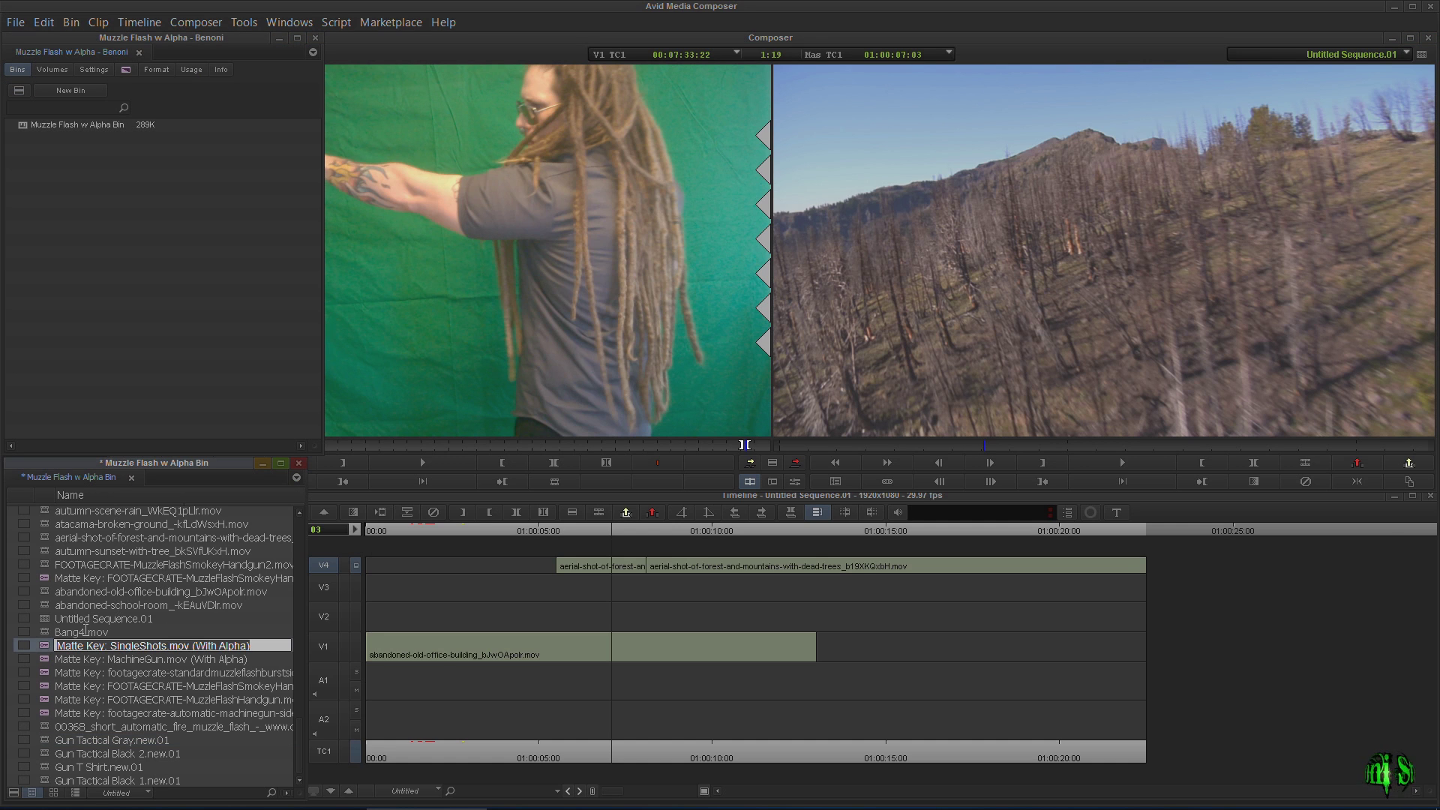
{"action": "left_click", "coordinate": [42, 651]}
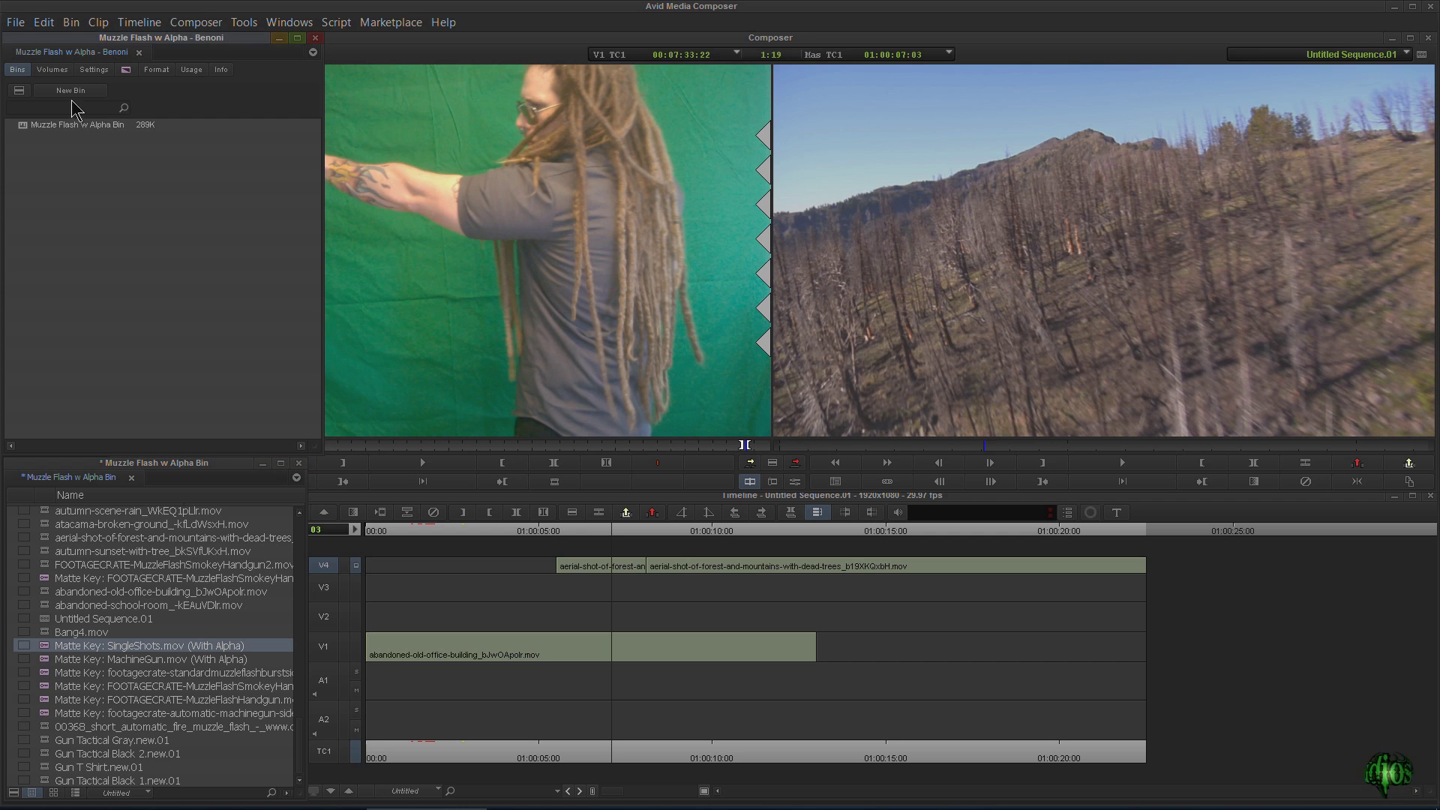
{"action": "left_click", "coordinate": [70, 90]}
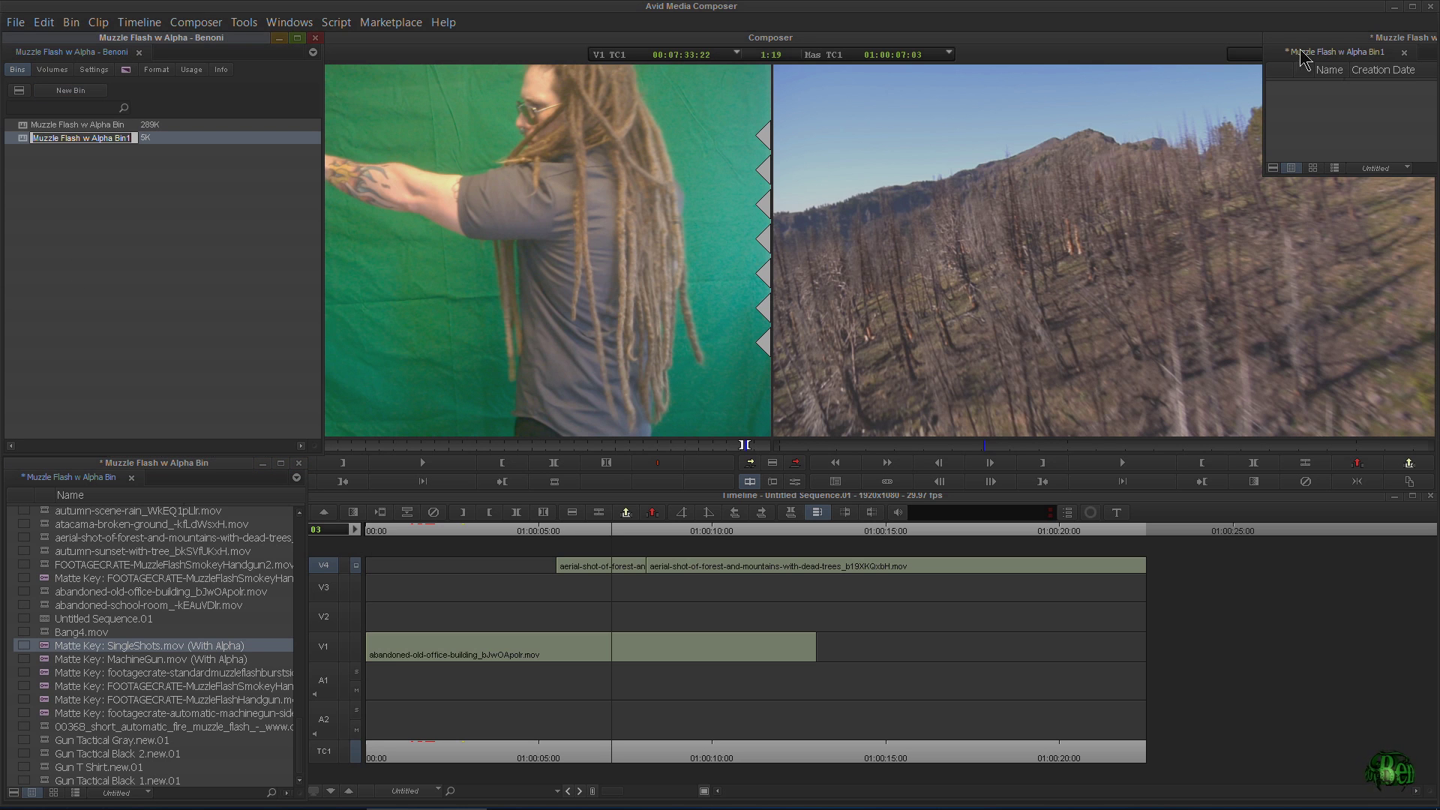
{"action": "left_click_drag", "start_coordinate": [1303, 60], "coordinate": [229, 212]}
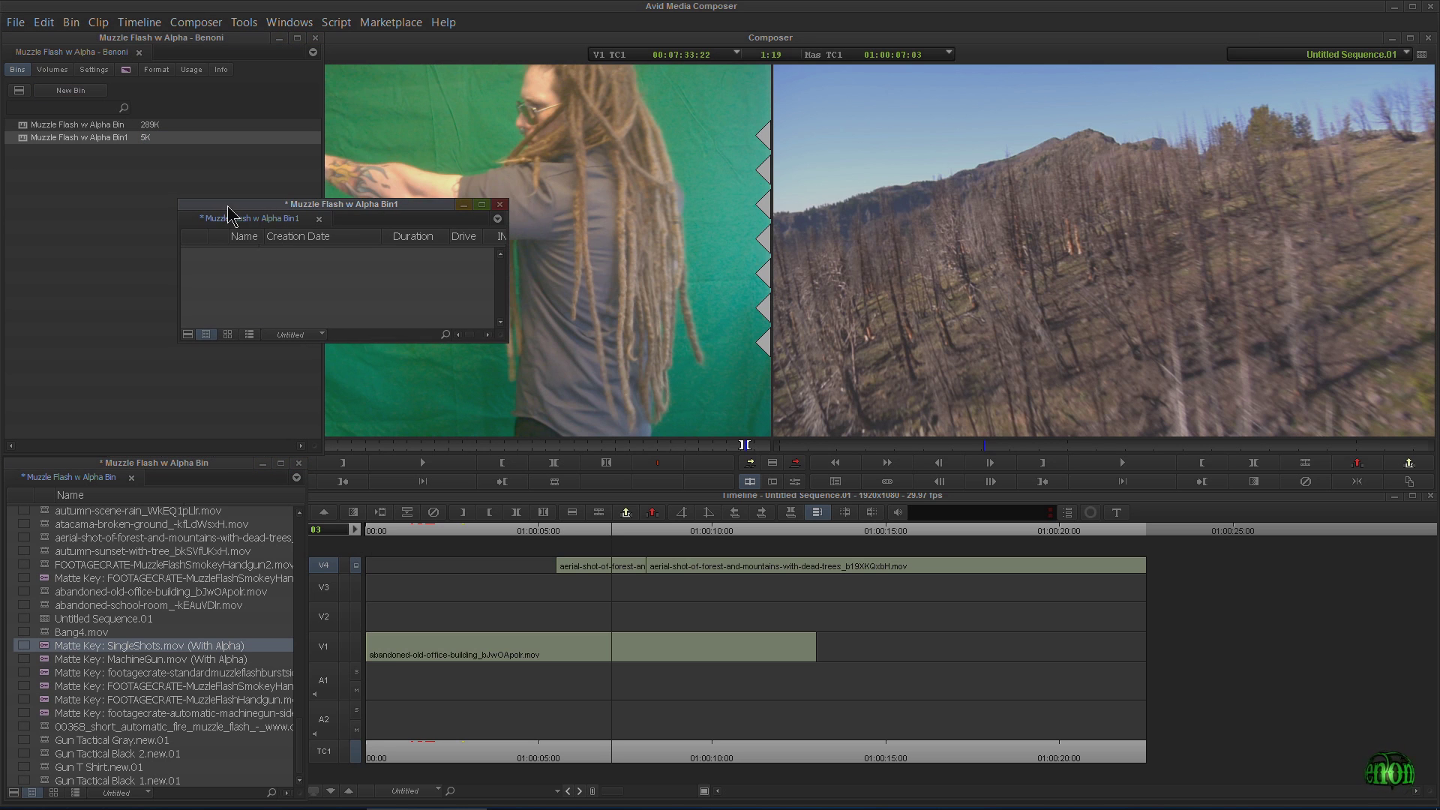
{"action": "left_click", "coordinate": [114, 138]}
{"action": "type", "text": "Sub Clips"}
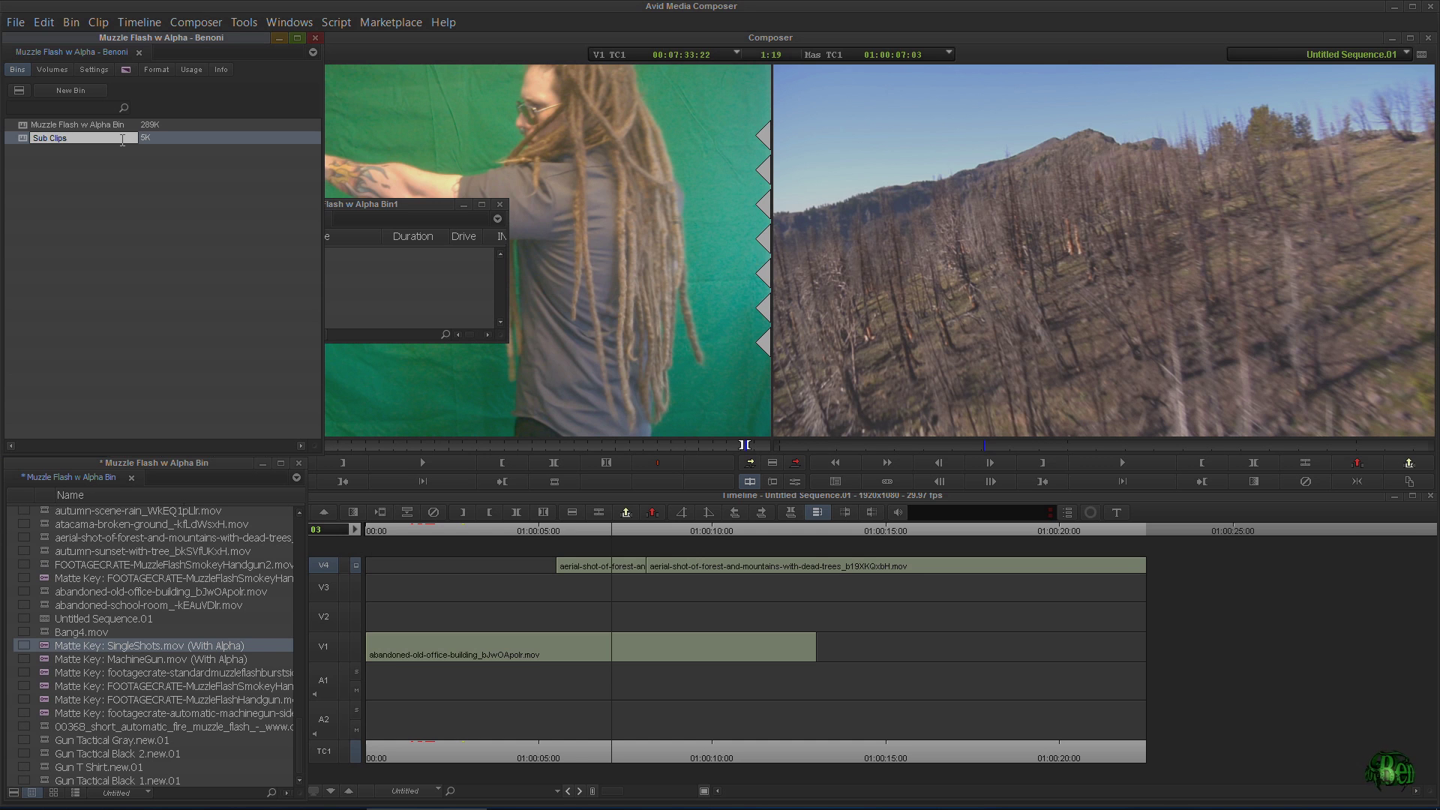
{"action": "left_click", "coordinate": [162, 228]}
Step: Place the Sub Clips bin window over the Muzzle Flash w Alpha Bin list and make it narrower and taller
{"action": "left_click_drag", "start_coordinate": [381, 211], "coordinate": [265, 431]}
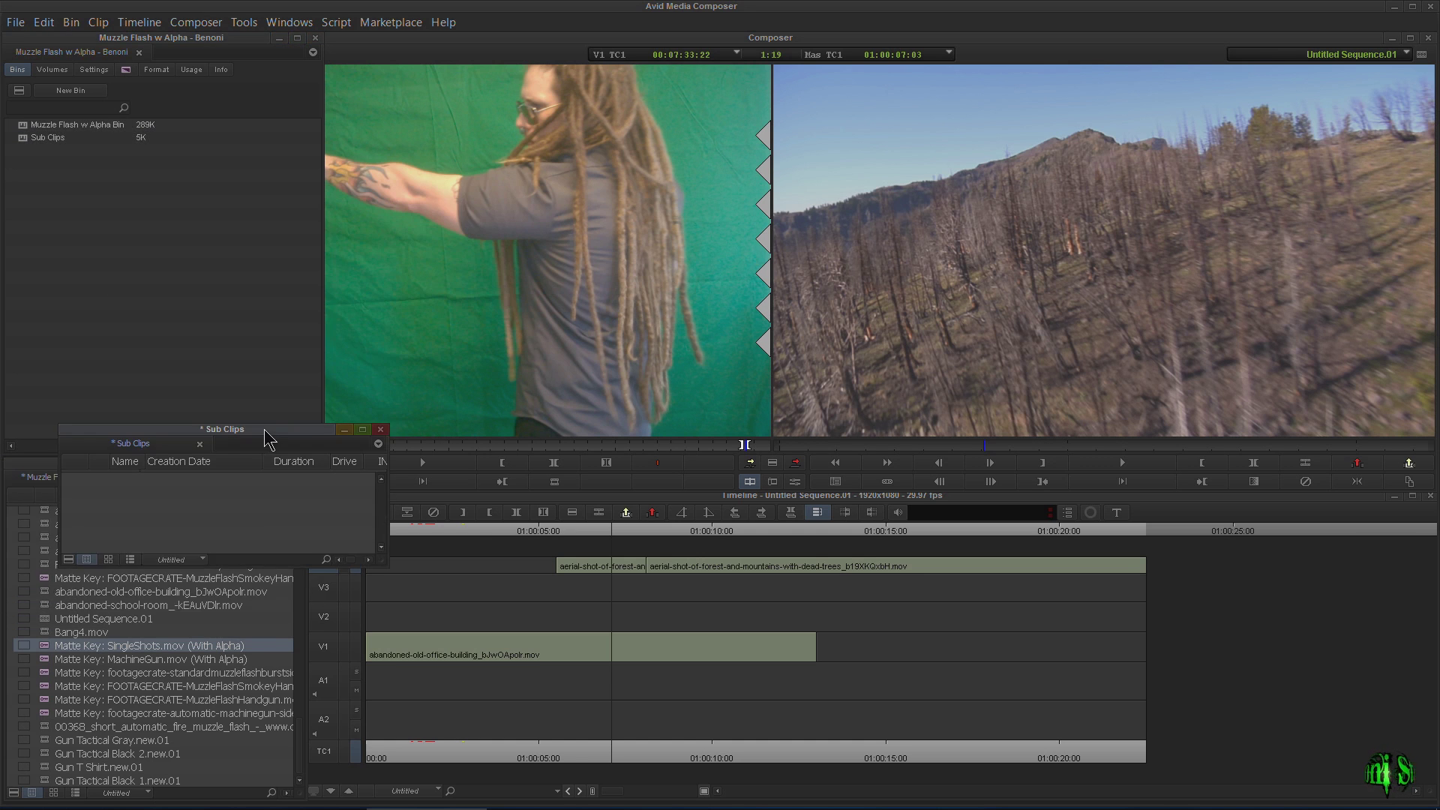
{"action": "left_click_drag", "start_coordinate": [388, 564], "coordinate": [343, 651]}
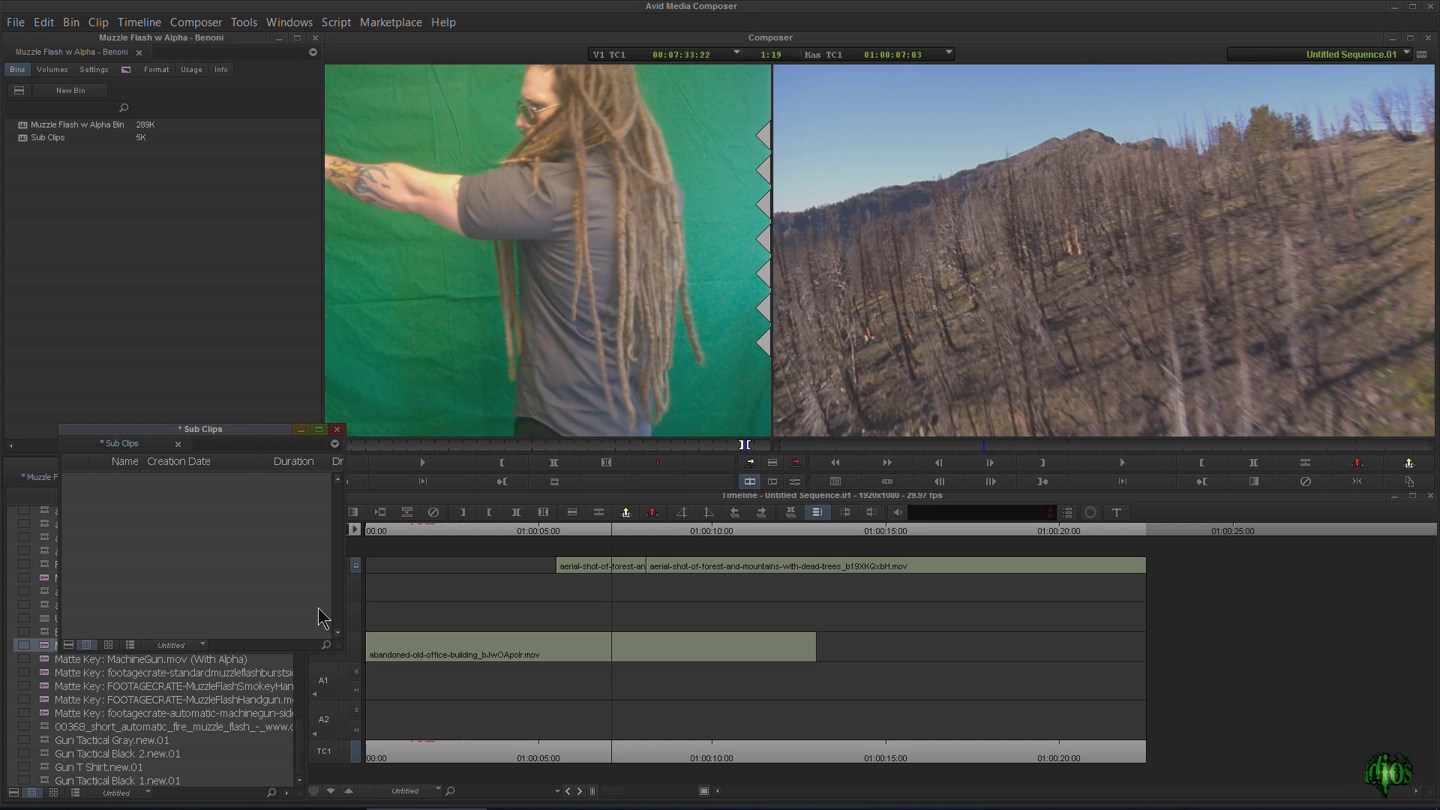
{"action": "left_click_drag", "start_coordinate": [238, 430], "coordinate": [195, 441]}
Step: Create a subclip of the marked Gun Tactical Gray.new.01 range in the Sub Clips bin, keeping its default name
{"action": "left_click", "coordinate": [525, 199]}
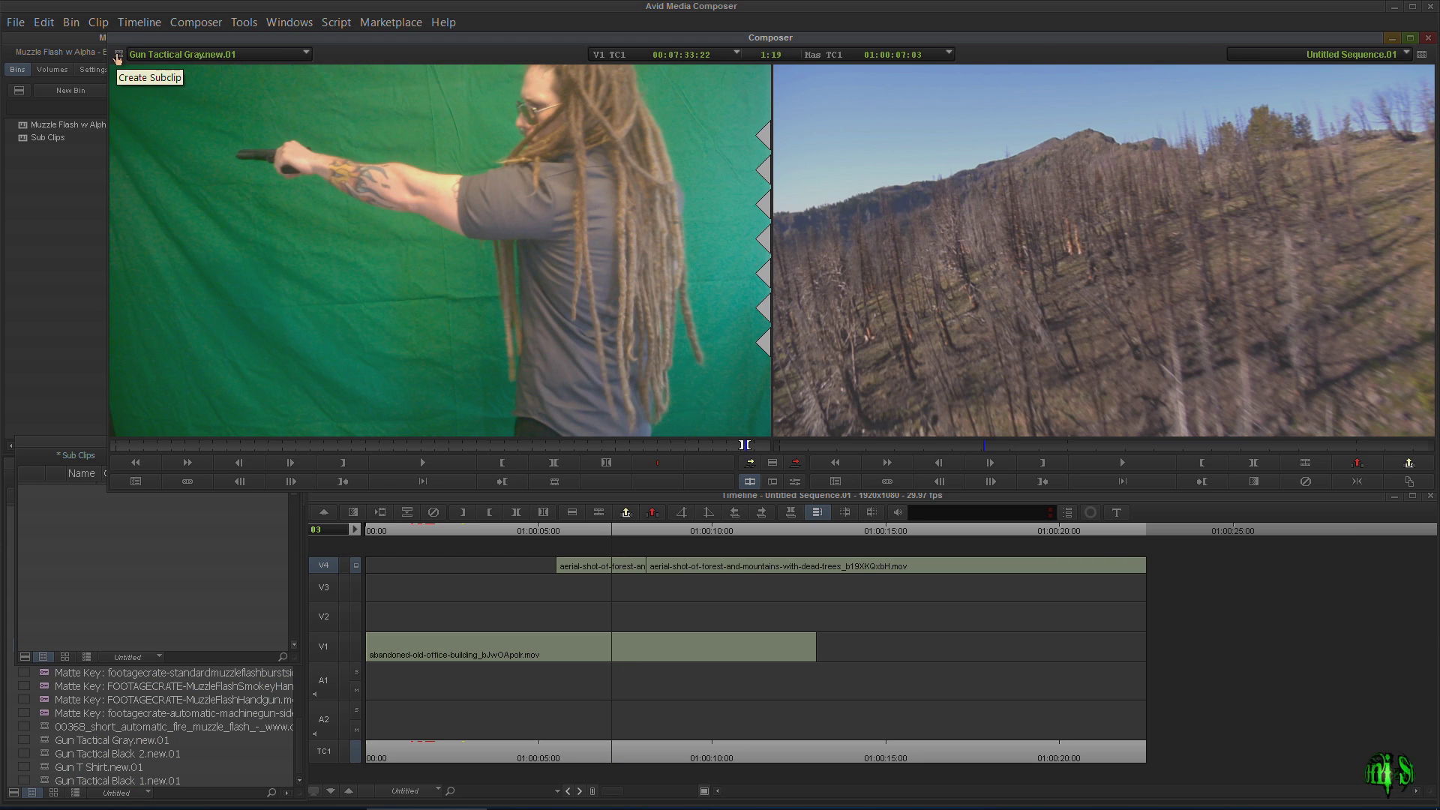
{"action": "left_click_drag", "start_coordinate": [89, 542], "coordinate": [90, 543]}
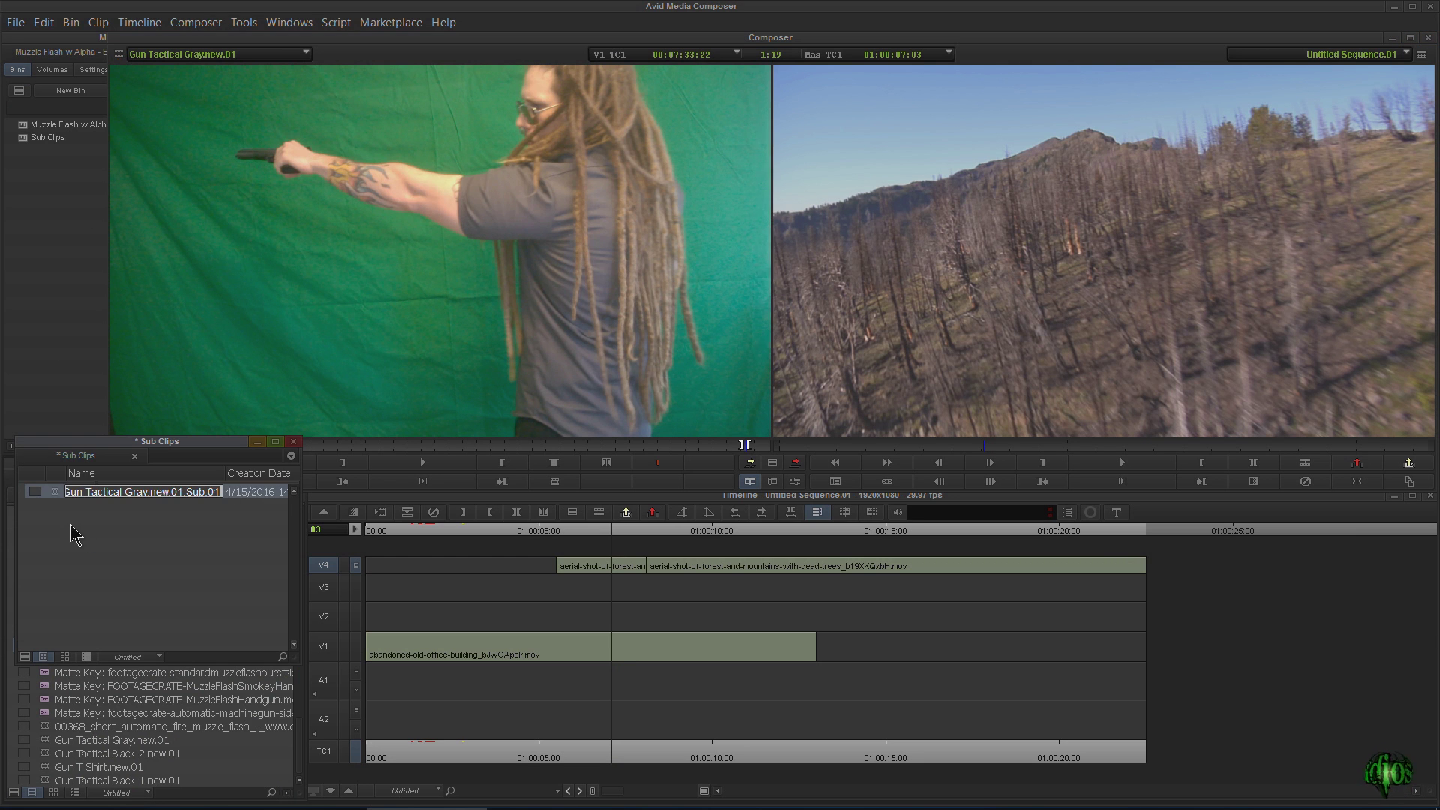
{"action": "left_click", "coordinate": [48, 505]}
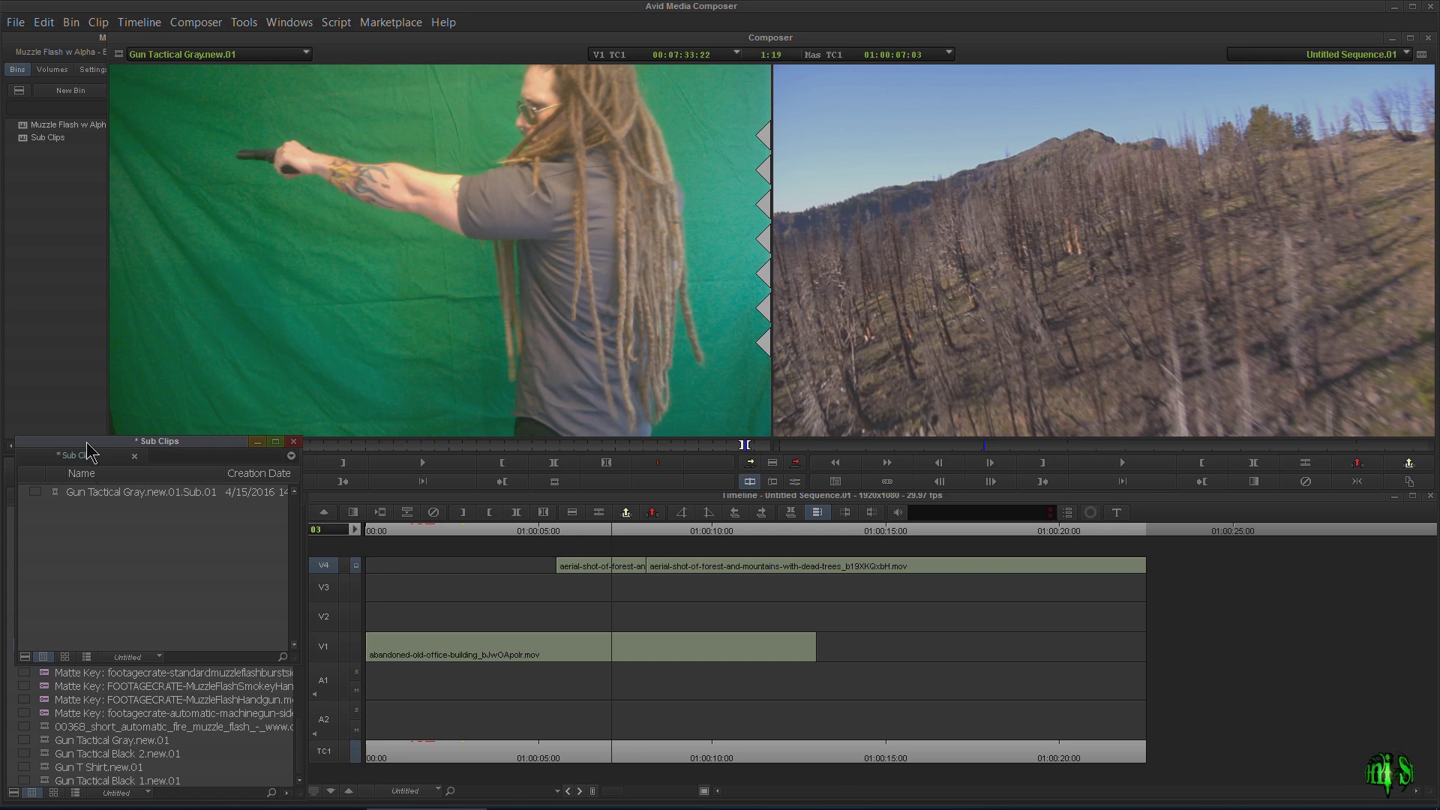
Step: Load the Gun Tactical Gray subclip from the Sub Clips bin into the source monitor
{"action": "left_click_drag", "start_coordinate": [87, 444], "coordinate": [164, 428]}
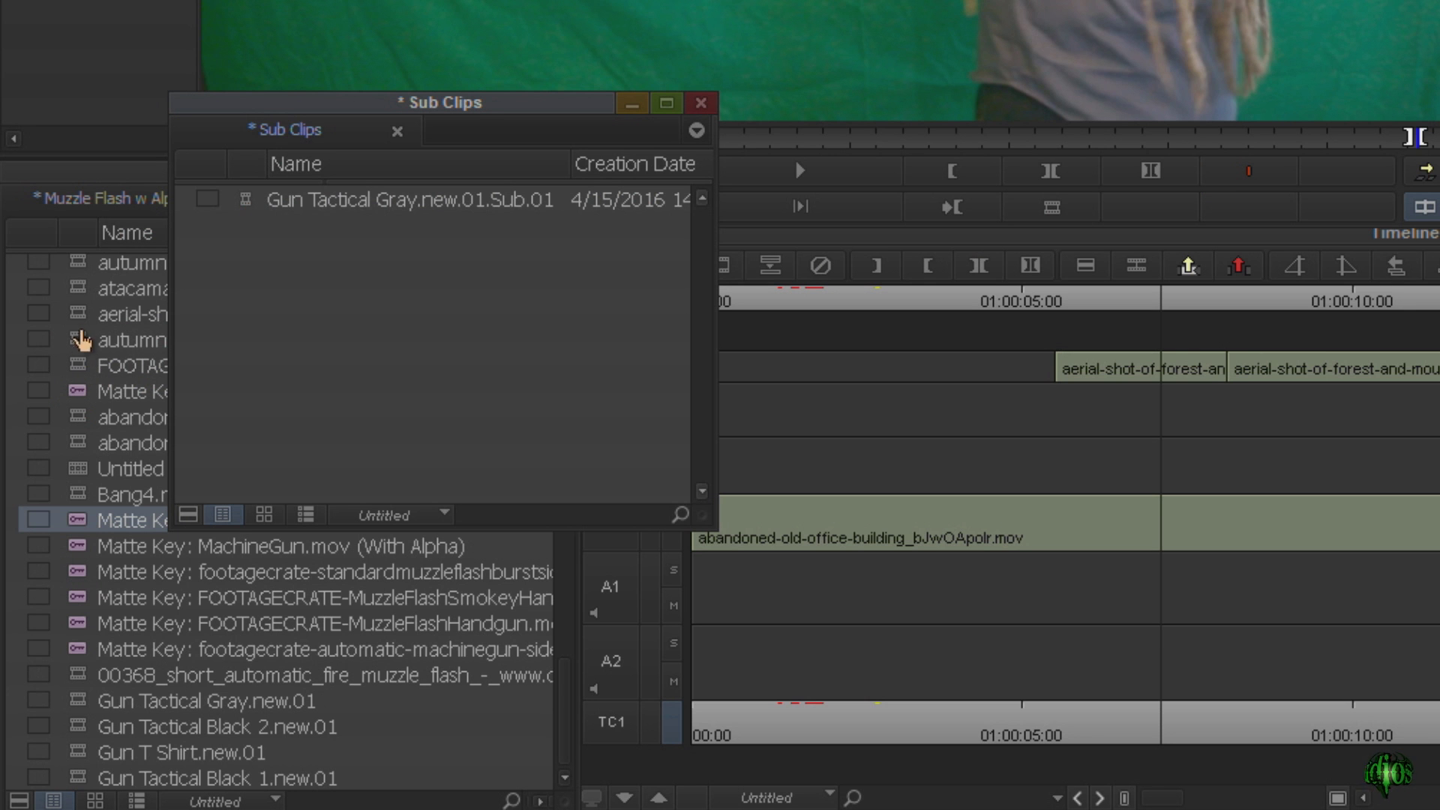
{"action": "left_click_drag", "start_coordinate": [308, 121], "coordinate": [212, 134]}
{"action": "double_click", "coordinate": [152, 226]}
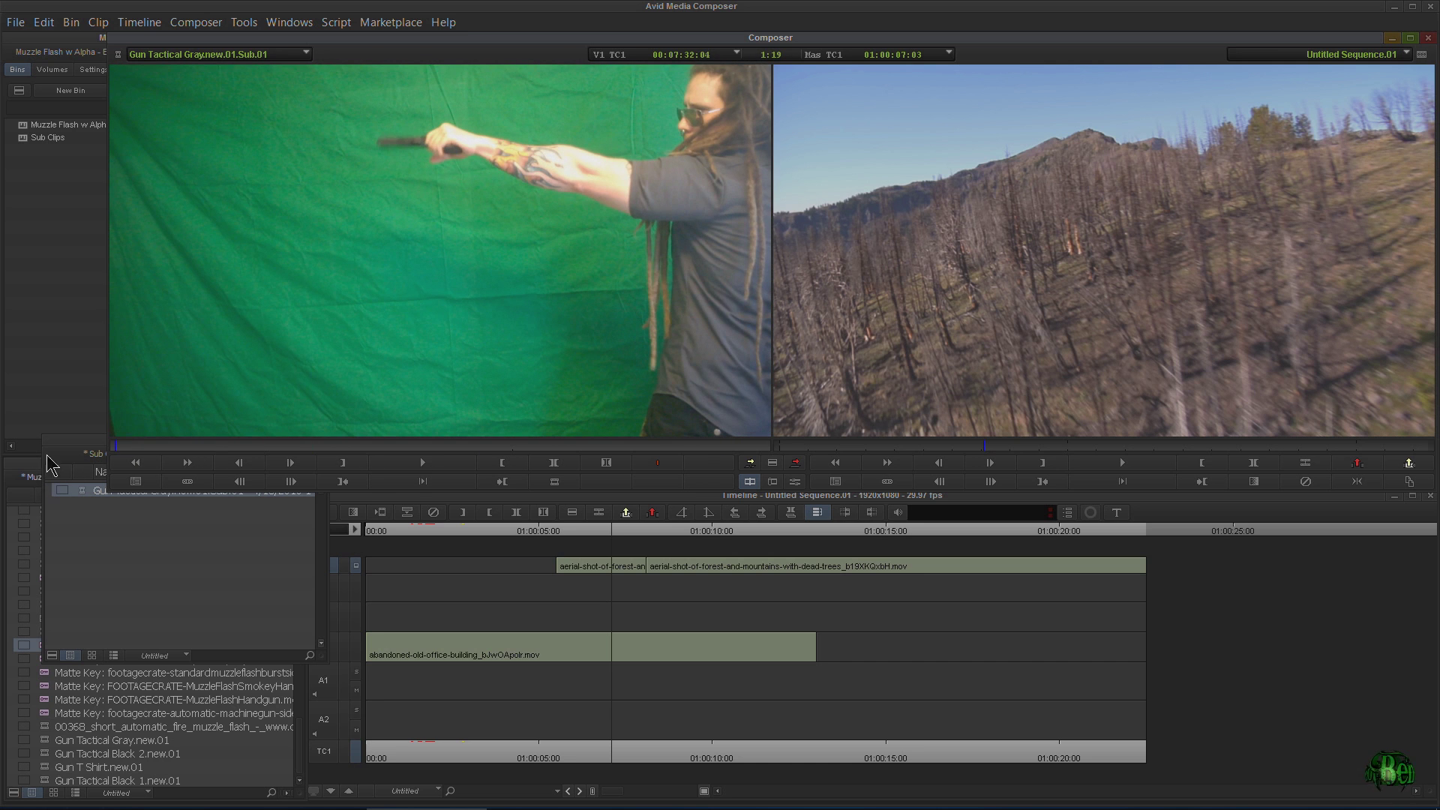
Step: Load Gun Tactical Black 1.new.01 as the source and mark an in at 00:00:32:05 and an out at 00:00:33:17
{"action": "left_click", "coordinate": [73, 448]}
{"action": "left_click_drag", "start_coordinate": [72, 441], "coordinate": [117, 421]}
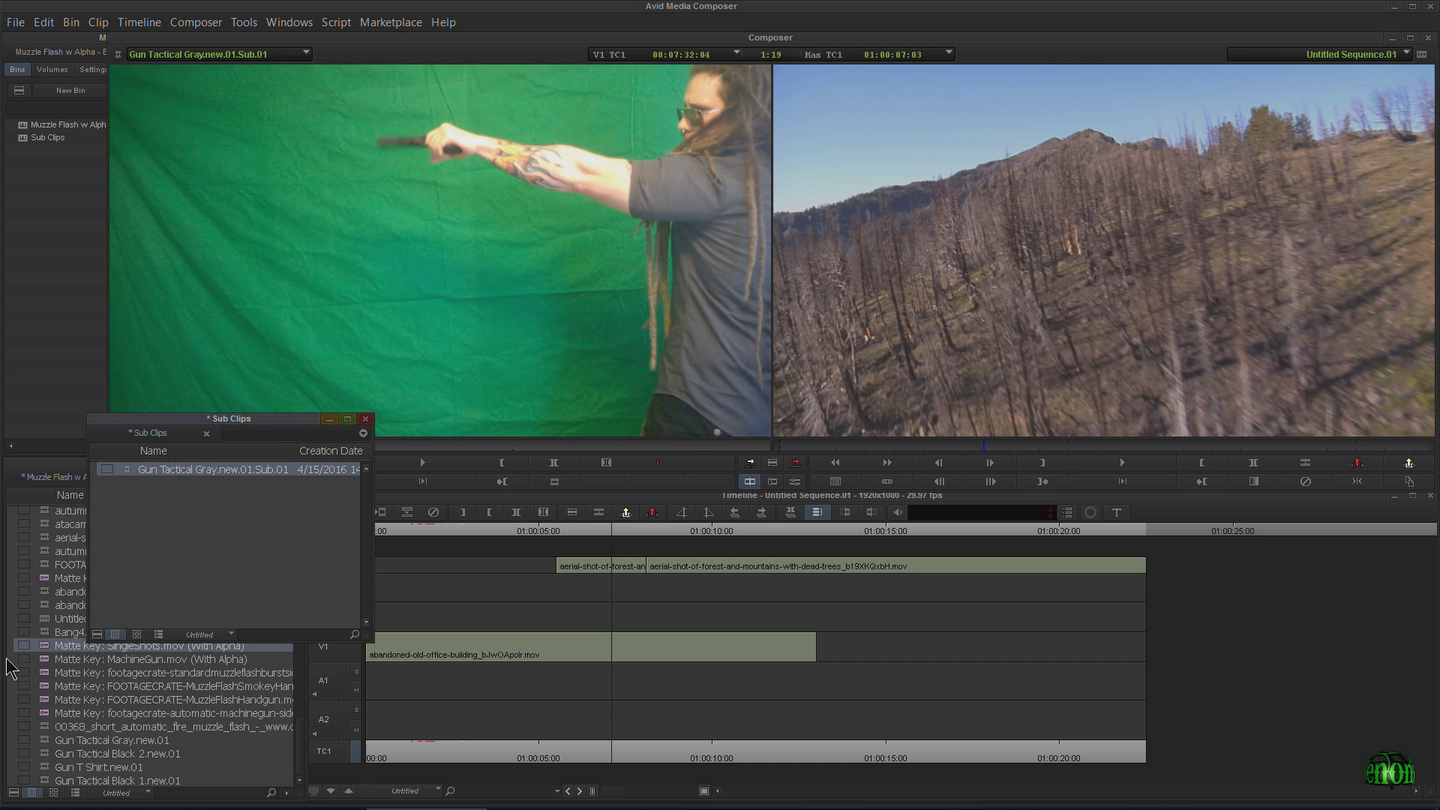
{"action": "double_click", "coordinate": [55, 783]}
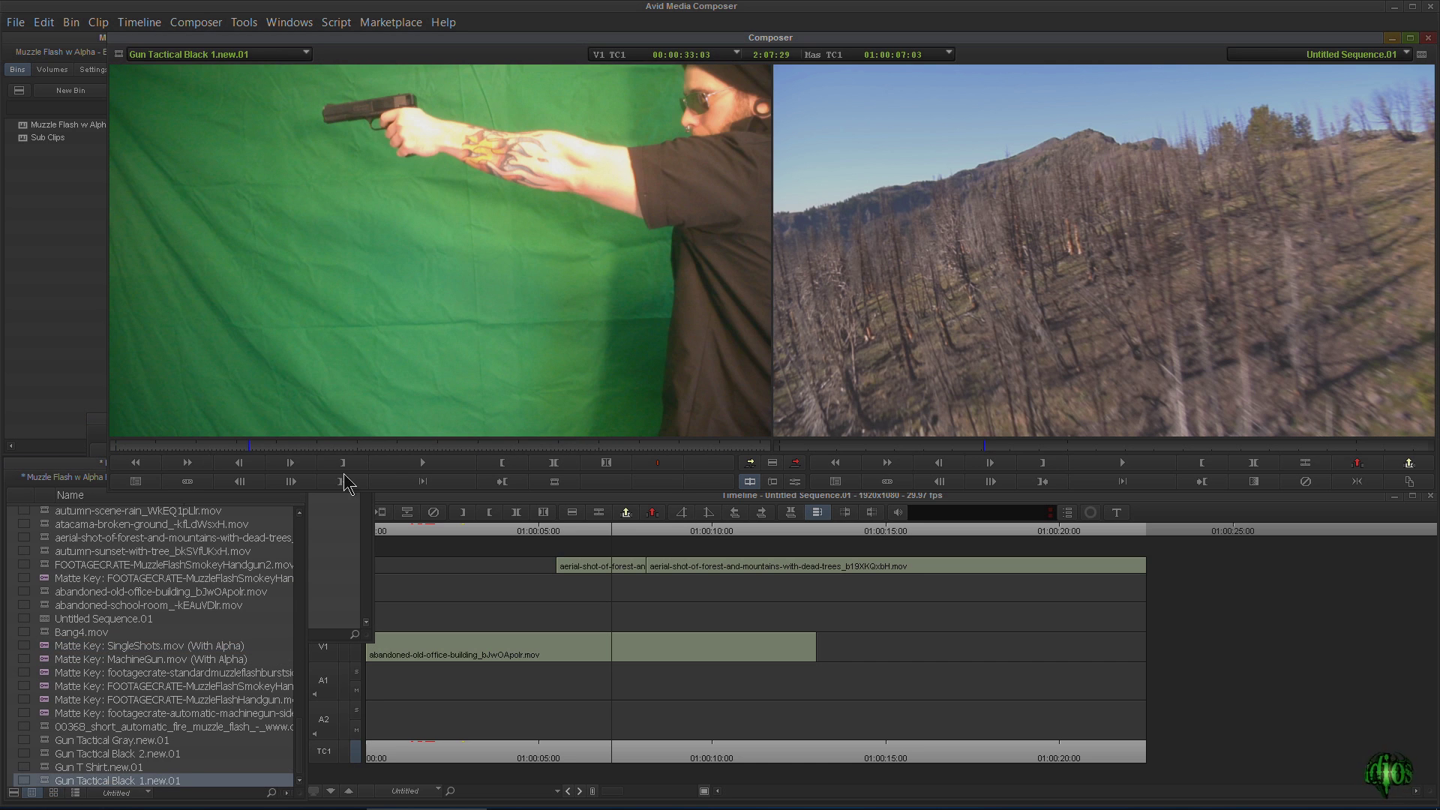
{"action": "left_click", "coordinate": [248, 446]}
{"action": "left_click_drag", "start_coordinate": [247, 446], "coordinate": [246, 446]}
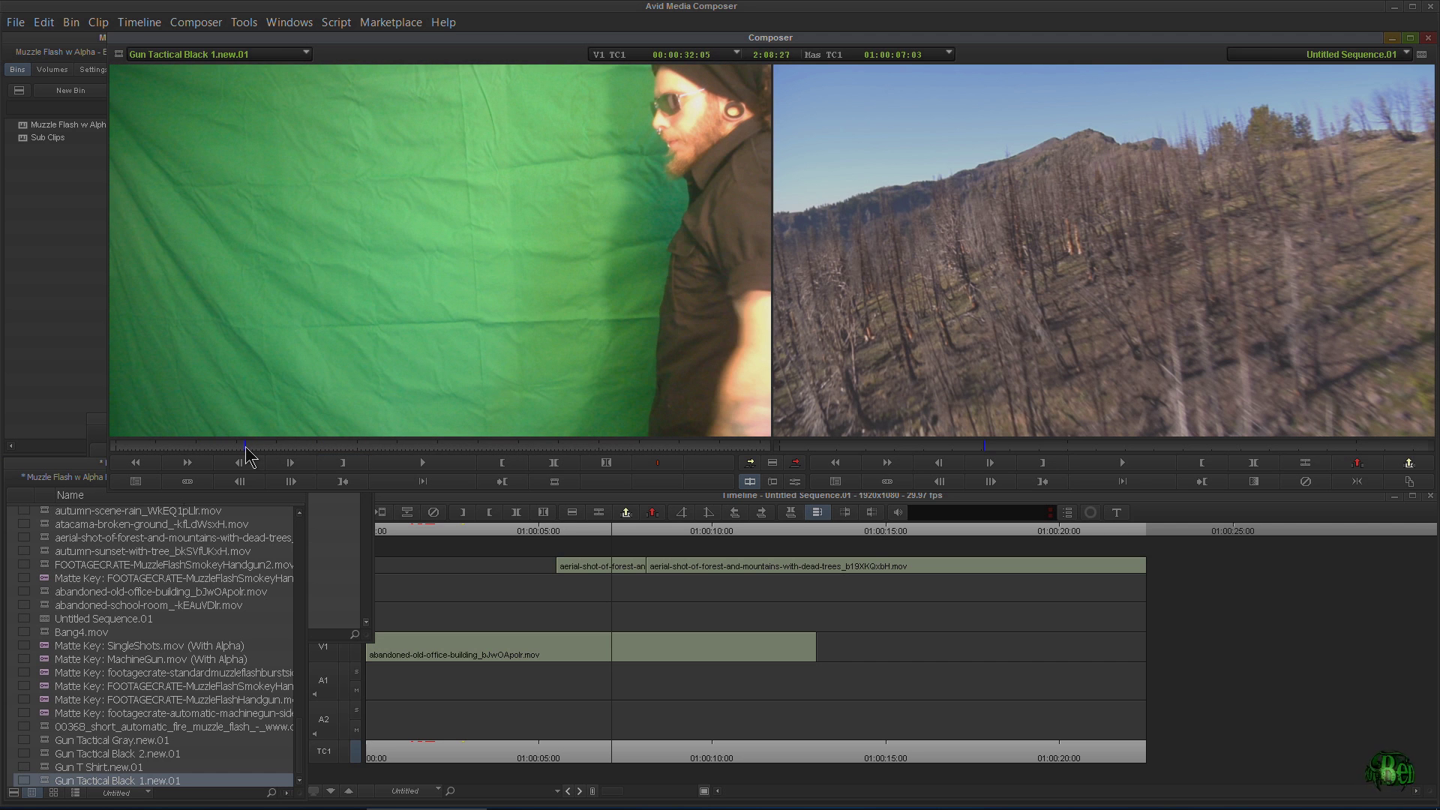
{"action": "key", "text": "space"}
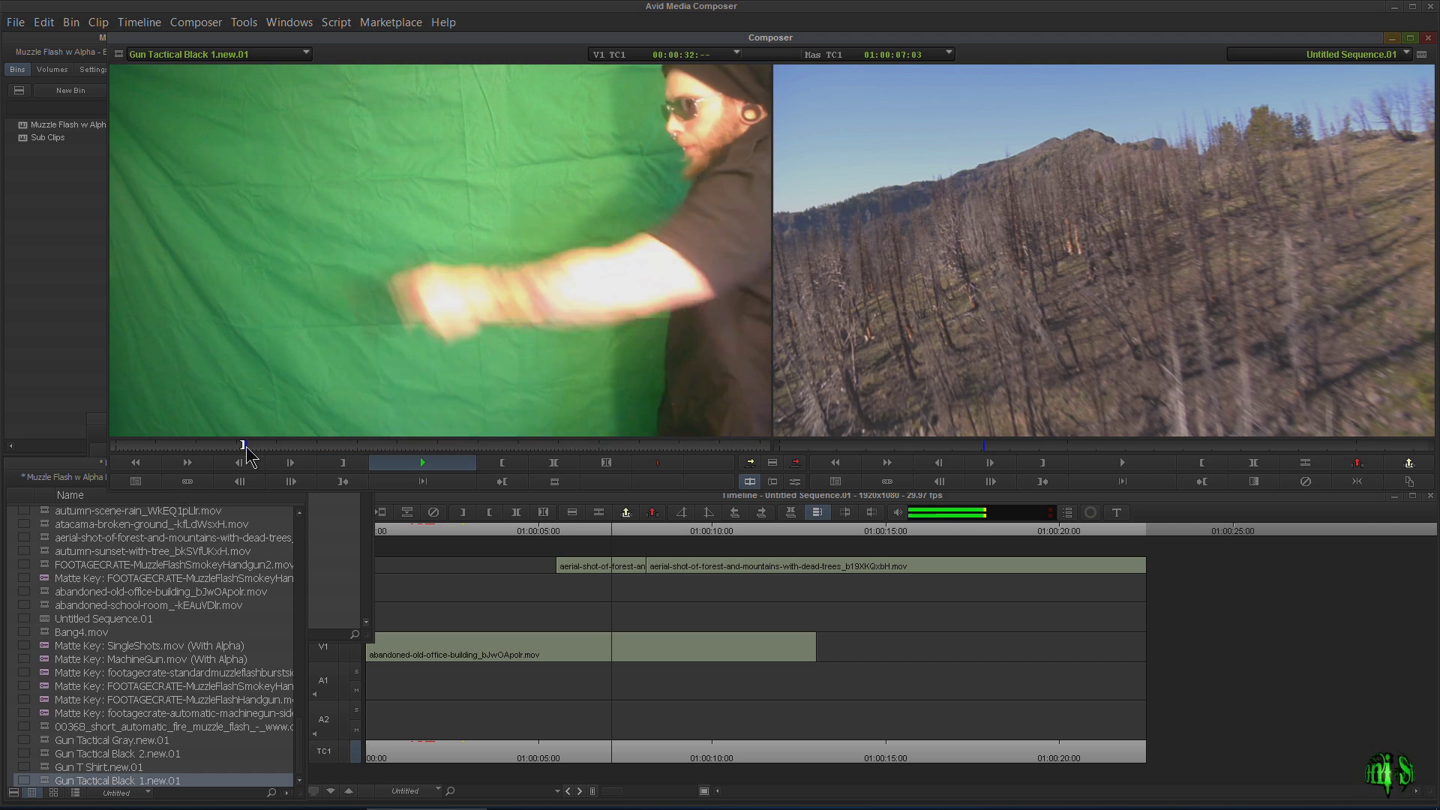
{"action": "key", "text": "space"}
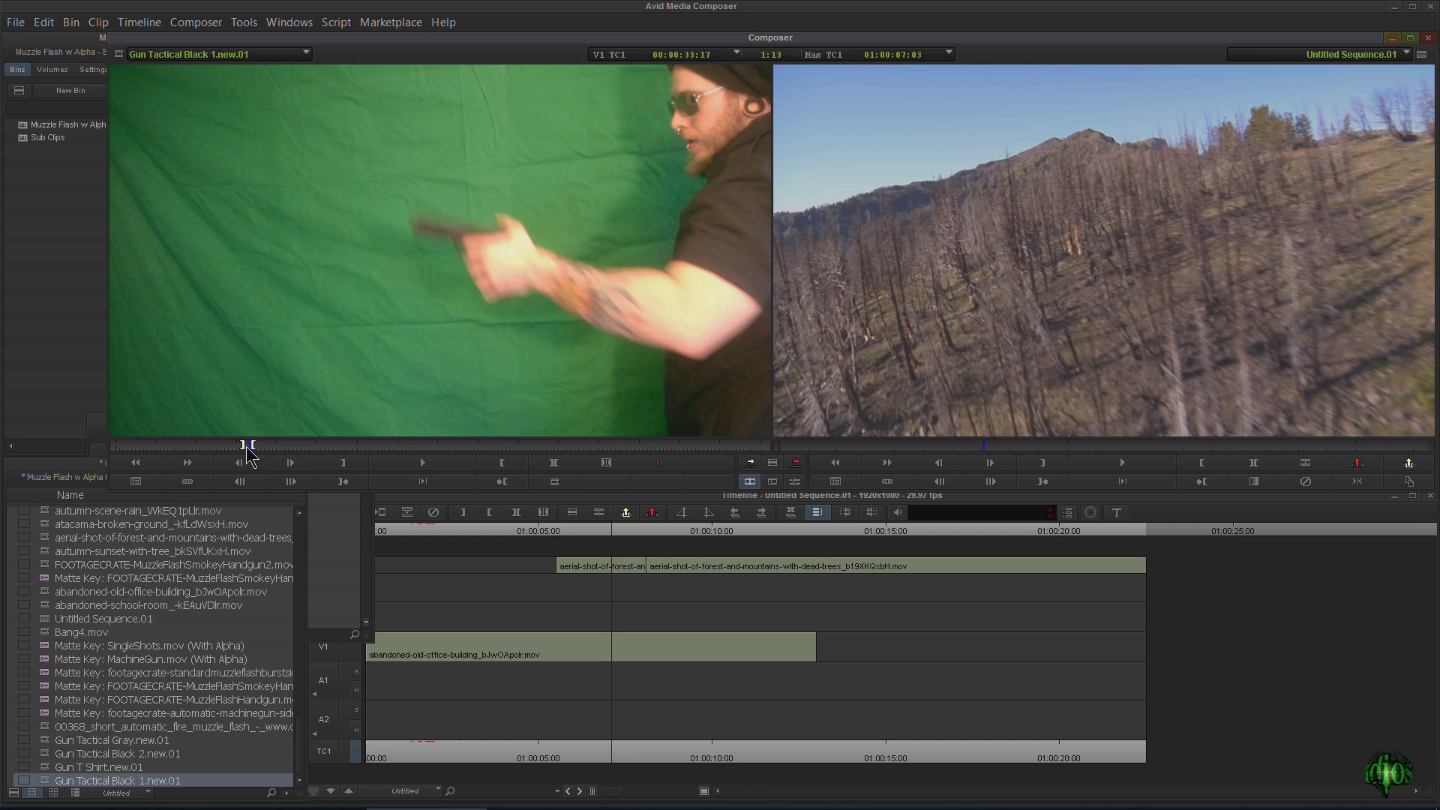
Step: Create a subclip of the marked Gun Tactical Black 1.new.01 range in the Sub Clips bin
{"action": "left_click", "coordinate": [97, 424]}
{"action": "left_click_drag", "start_coordinate": [113, 421], "coordinate": [59, 421]}
{"action": "left_click_drag", "start_coordinate": [119, 54], "coordinate": [119, 82]}
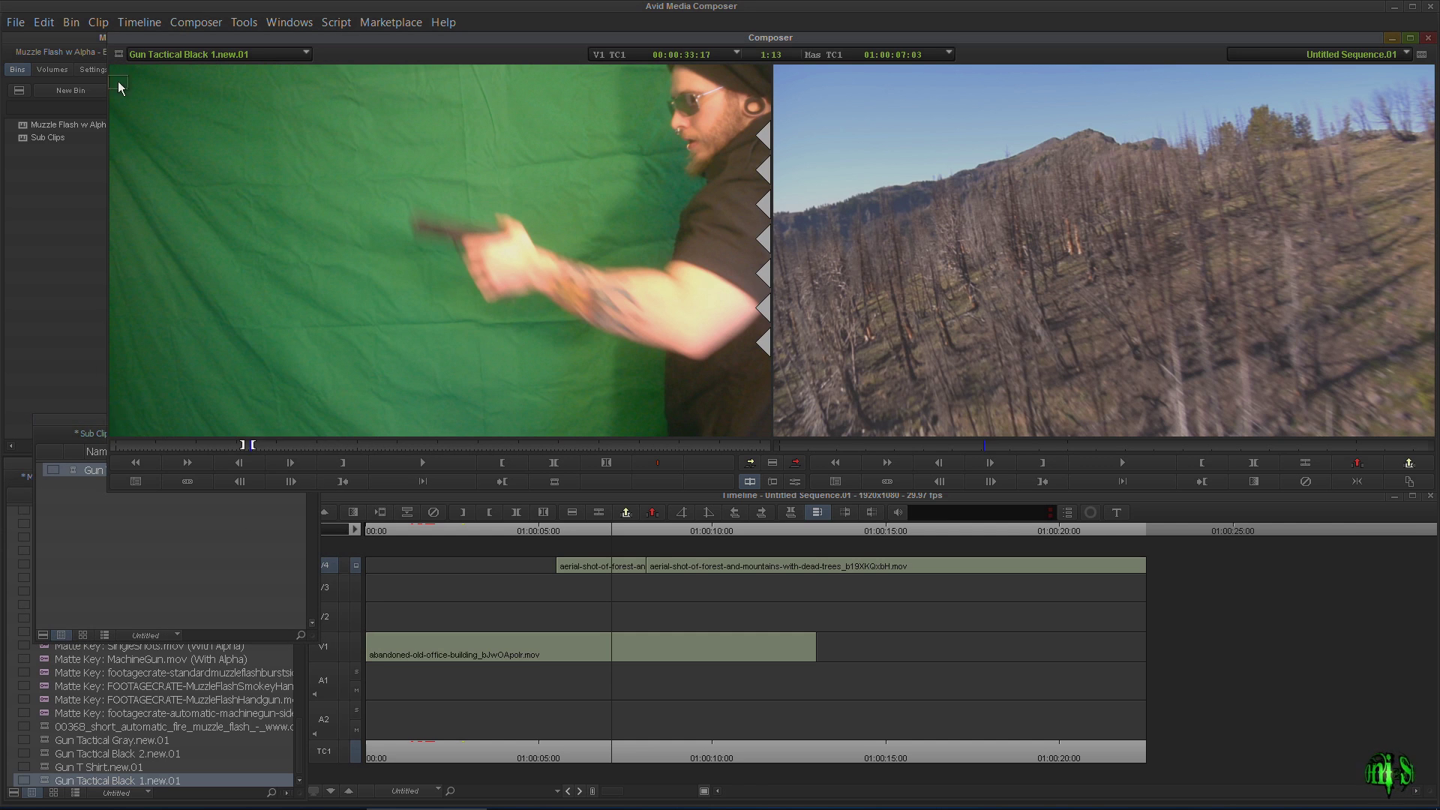
{"action": "left_click", "coordinate": [90, 515]}
{"action": "left_click", "coordinate": [420, 366]}
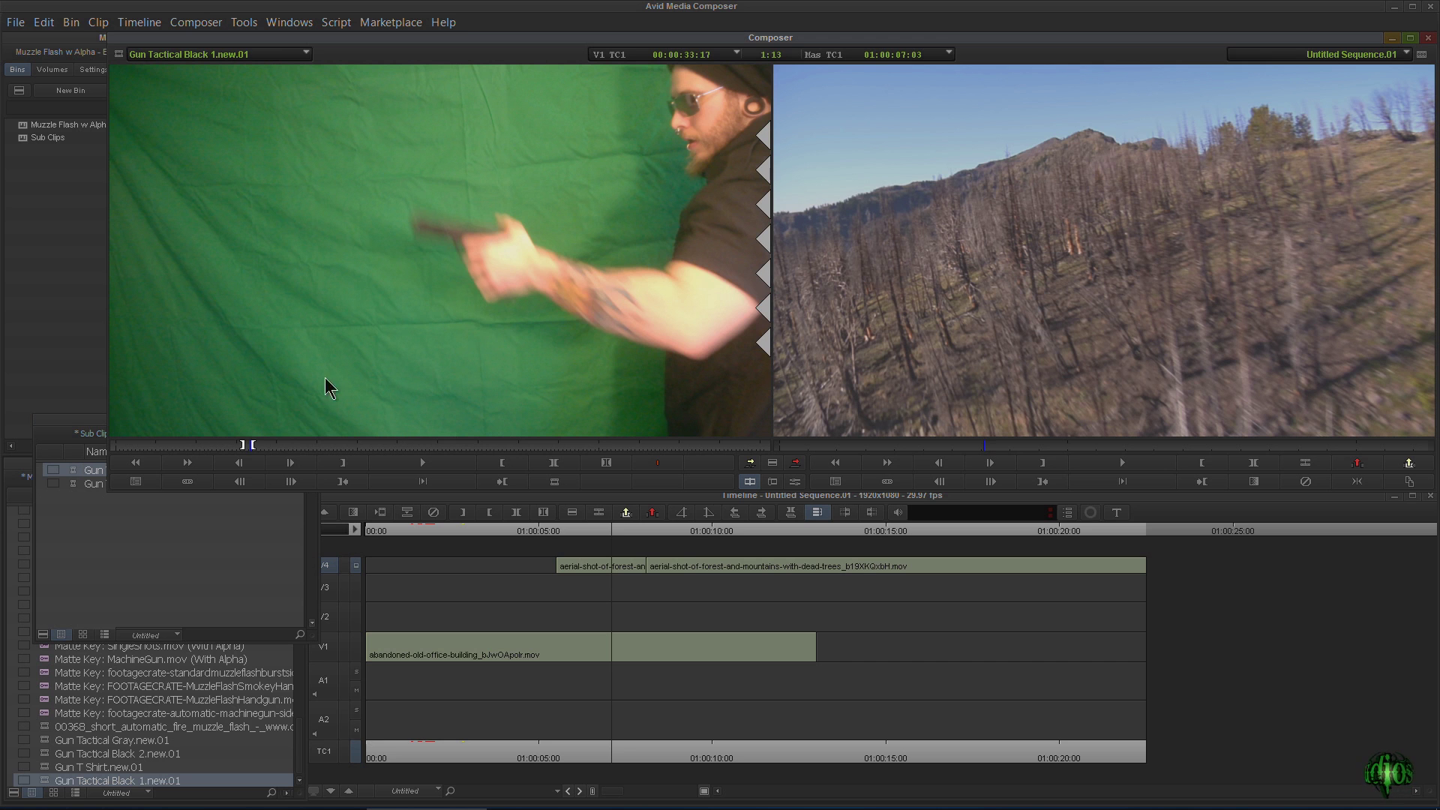
Step: Mark a second range ending at 00:00:54:04 in Gun Tactical Black 1.new.01 and create its subclip in the Sub Clips bin
{"action": "left_click_drag", "start_coordinate": [262, 446], "coordinate": [336, 447]}
{"action": "key", "text": "o"}
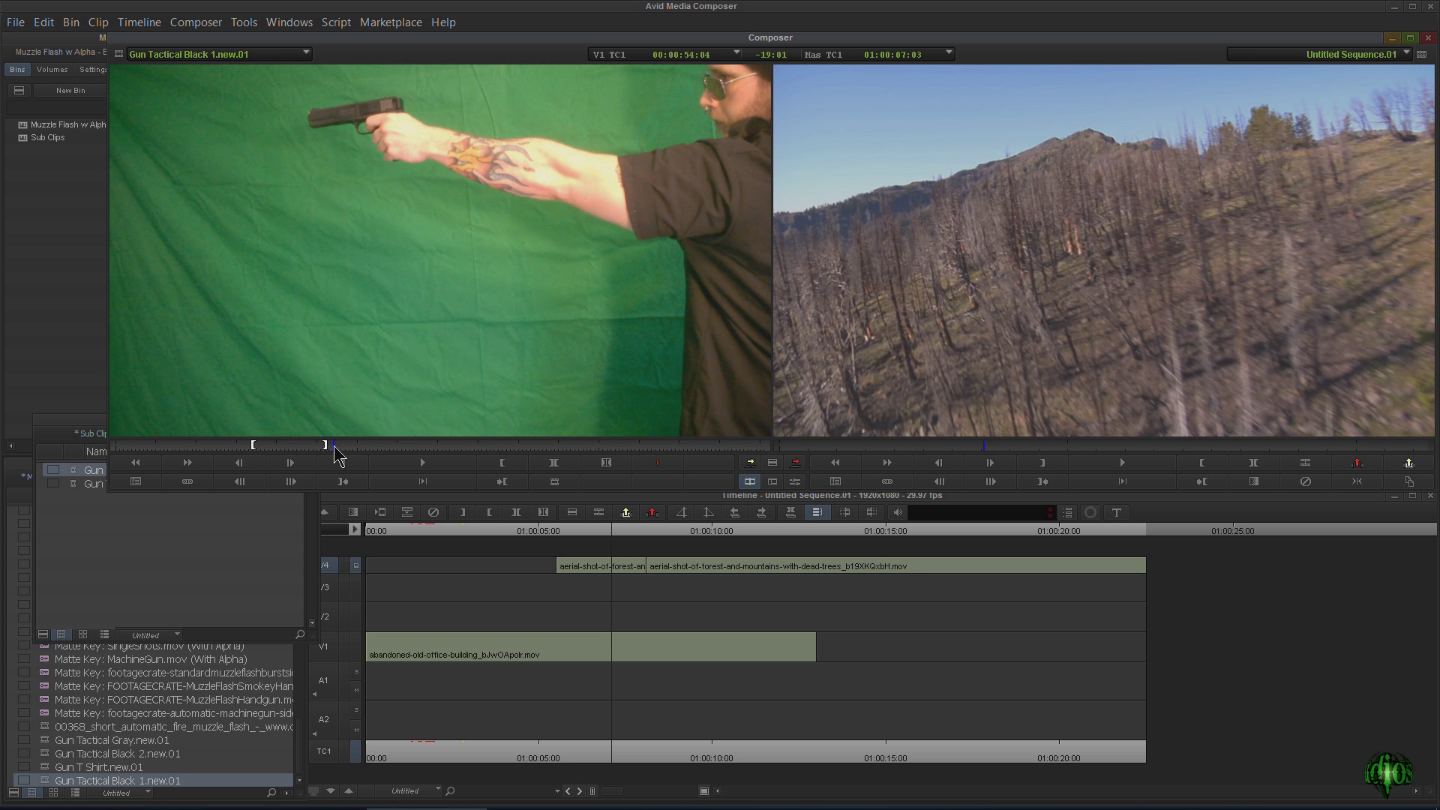
{"action": "key", "text": "i"}
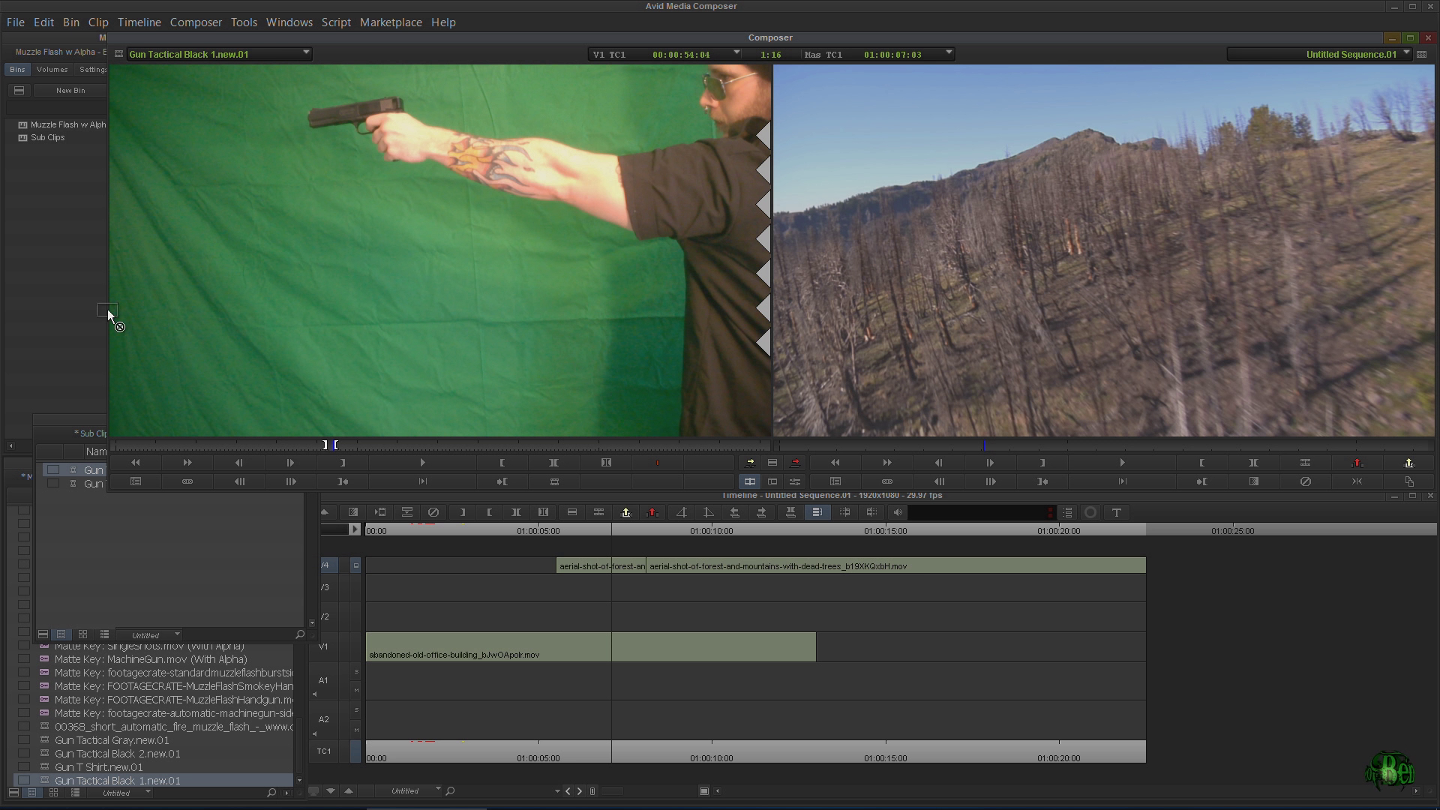
{"action": "left_click_drag", "start_coordinate": [108, 315], "coordinate": [122, 537]}
{"action": "left_click_drag", "start_coordinate": [175, 426], "coordinate": [163, 429]}
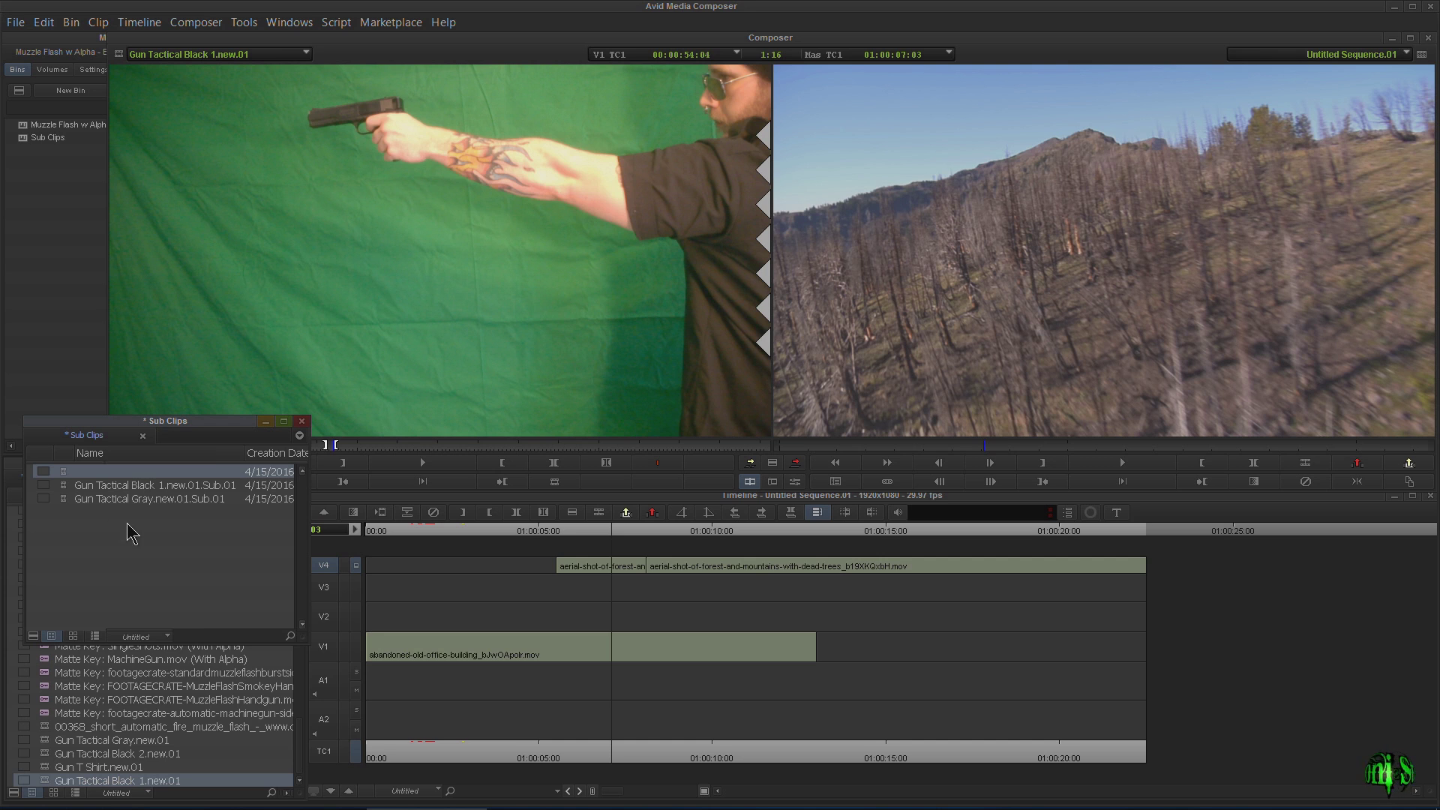
{"action": "left_click", "coordinate": [131, 564]}
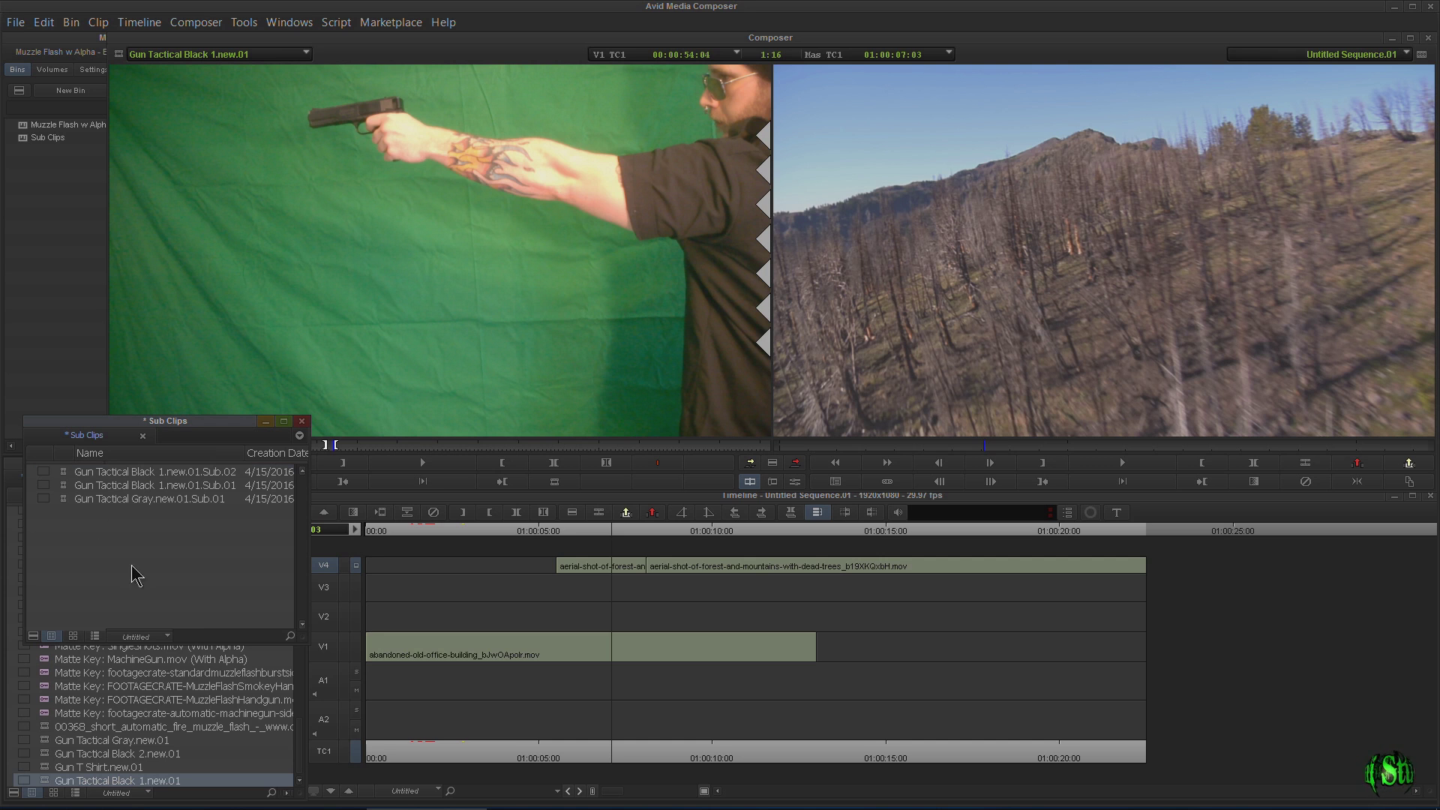
Step: Switch the Sub Clips bin to thumbnail frame view and enlarge its window
{"action": "left_click", "coordinate": [95, 635]}
{"action": "left_click", "coordinate": [73, 635]}
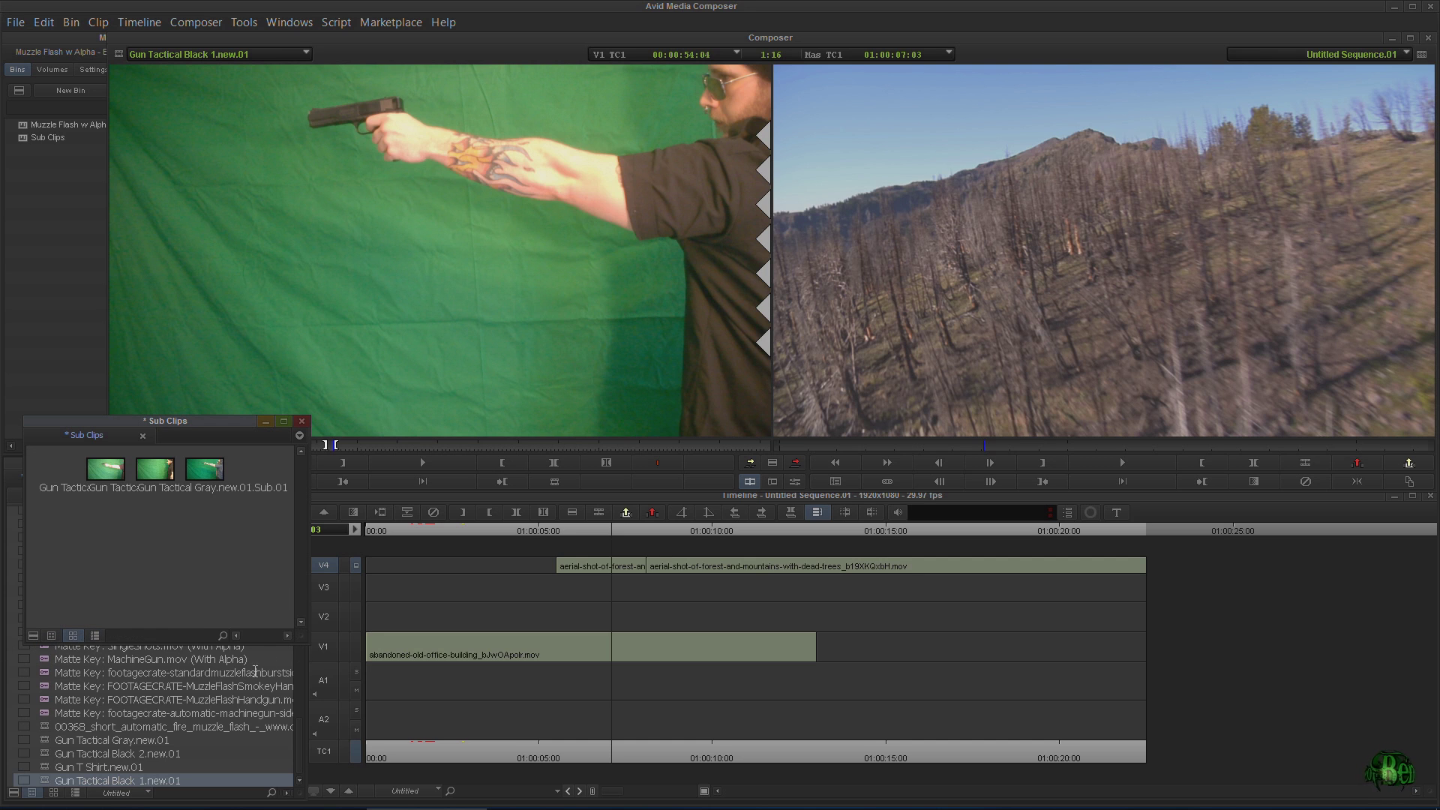
{"action": "left_click_drag", "start_coordinate": [300, 641], "coordinate": [513, 744]}
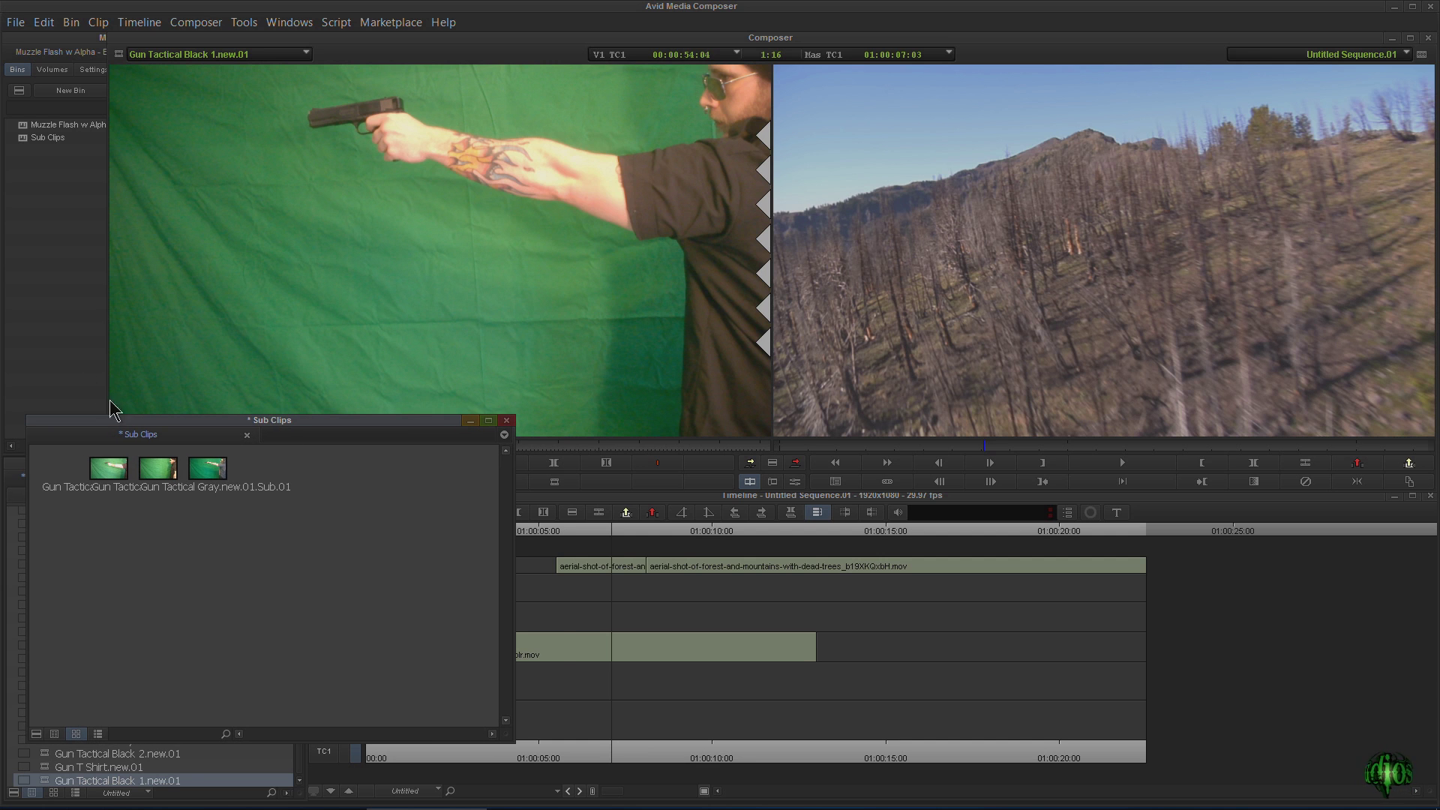
{"action": "left_click_drag", "start_coordinate": [112, 421], "coordinate": [163, 402]}
Step: Mark atacama-broken-ground_-kfLdWsxH.mov from 01:00:02:21 to 01:00:04:07 and create a subclip of it in the Sub Clips bin
{"action": "double_click", "coordinate": [46, 538]}
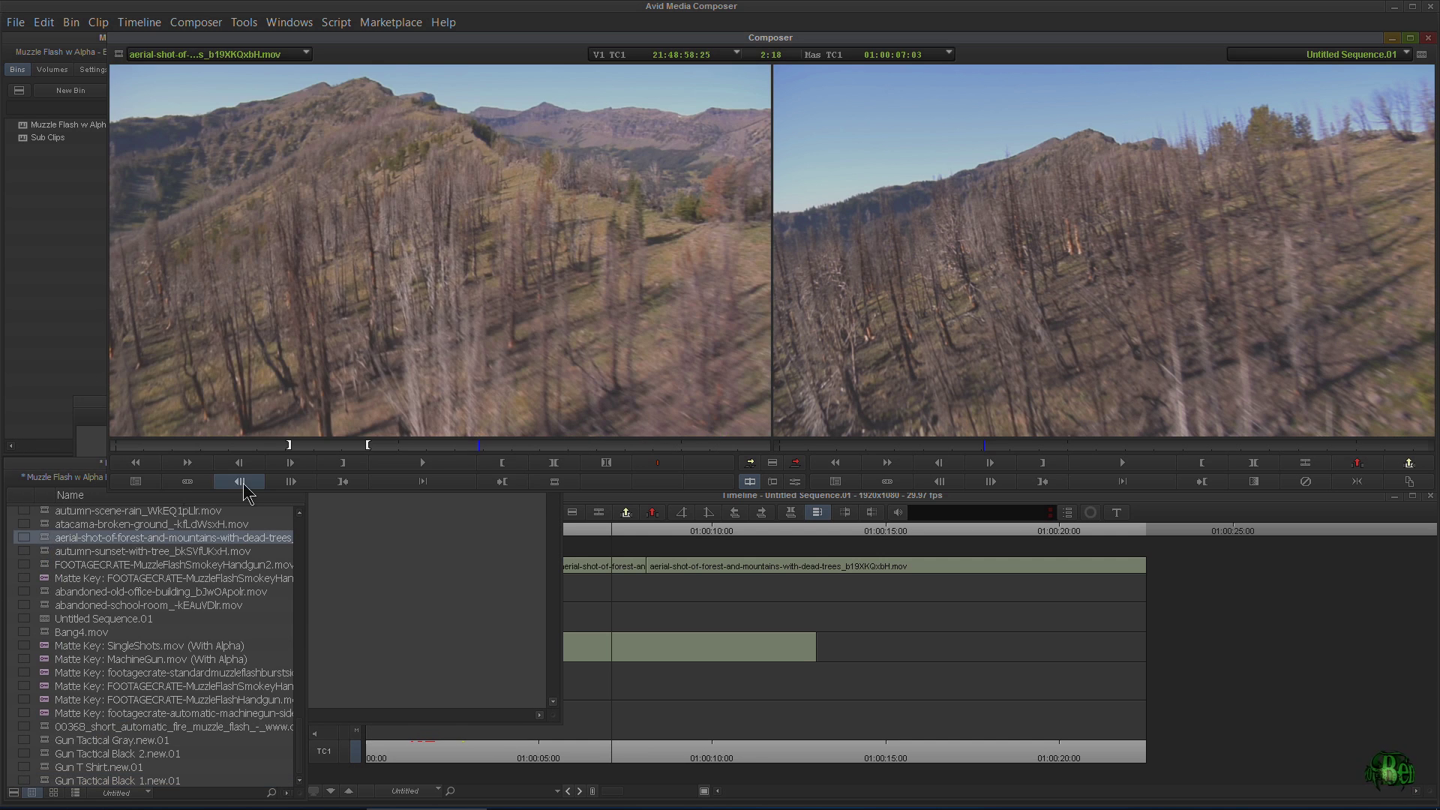
{"action": "left_click", "coordinate": [43, 527]}
{"action": "double_click", "coordinate": [43, 529]}
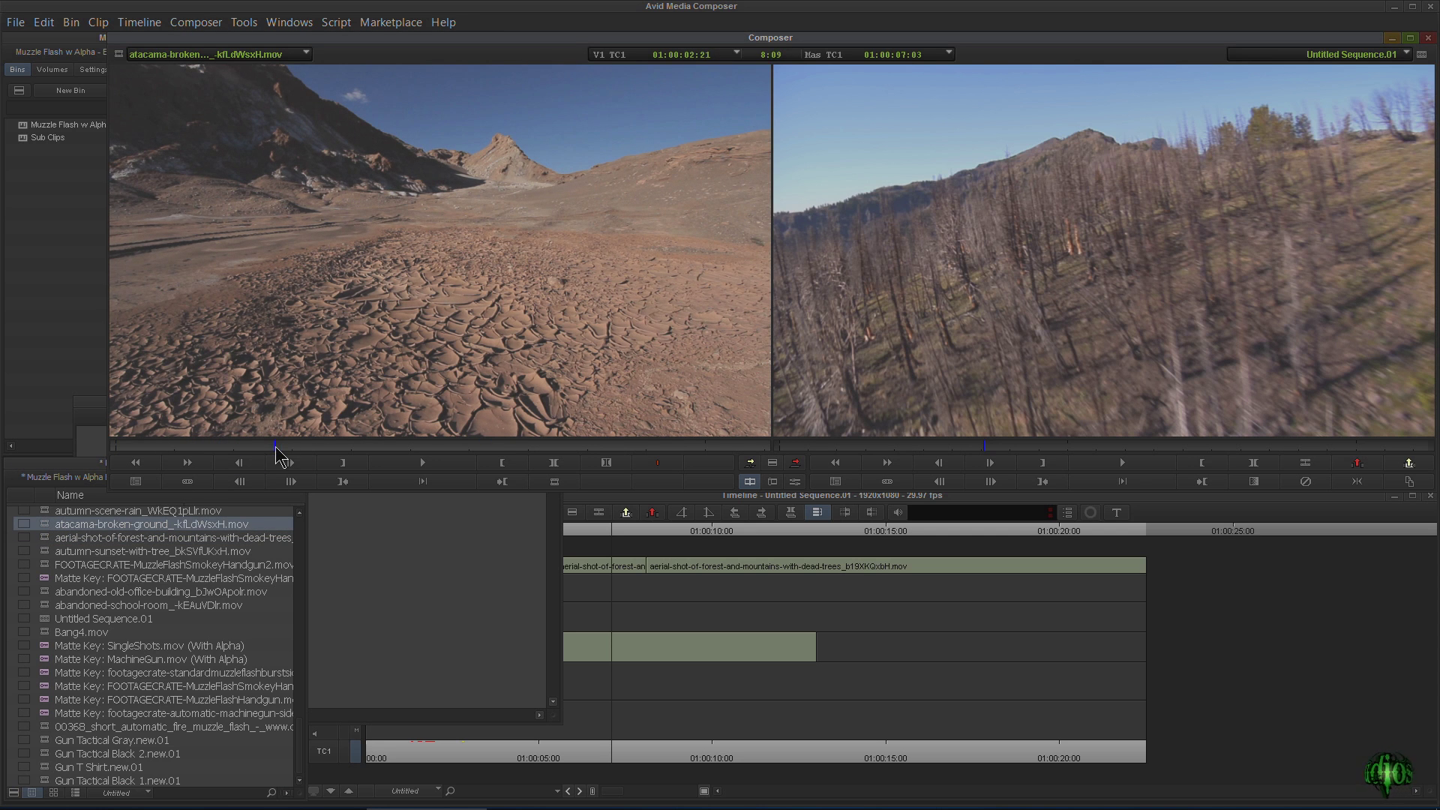
{"action": "left_click_drag", "start_coordinate": [296, 448], "coordinate": [357, 447]}
{"action": "key", "text": "i"}
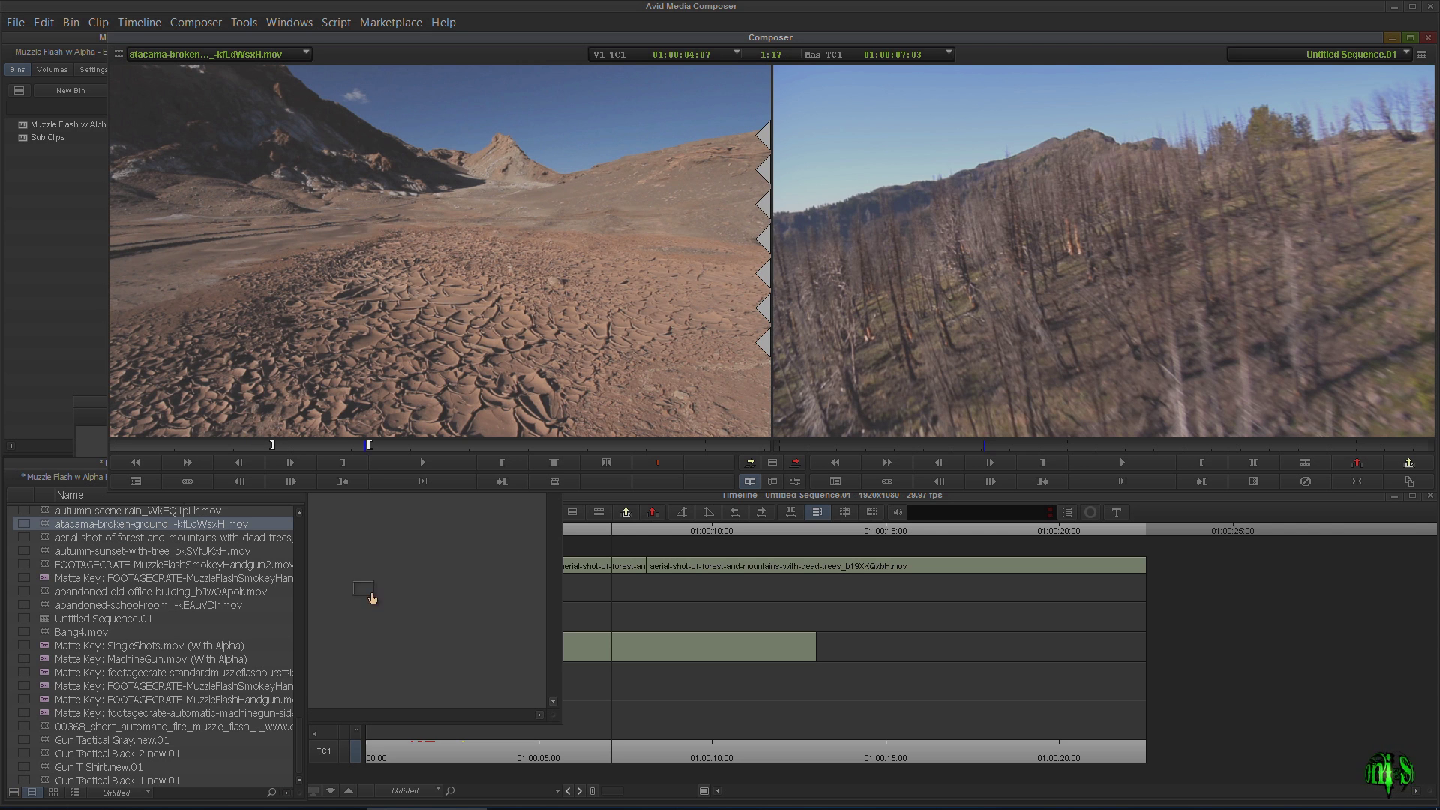
{"action": "left_click_drag", "start_coordinate": [372, 597], "coordinate": [364, 590]}
Step: Mark civil-war-battlefield_bkVm8Dg-B.mov from 01:00:03:10 to 01:00:04:26 and create a subclip of it in the Sub Clips bin
{"action": "double_click", "coordinate": [38, 510]}
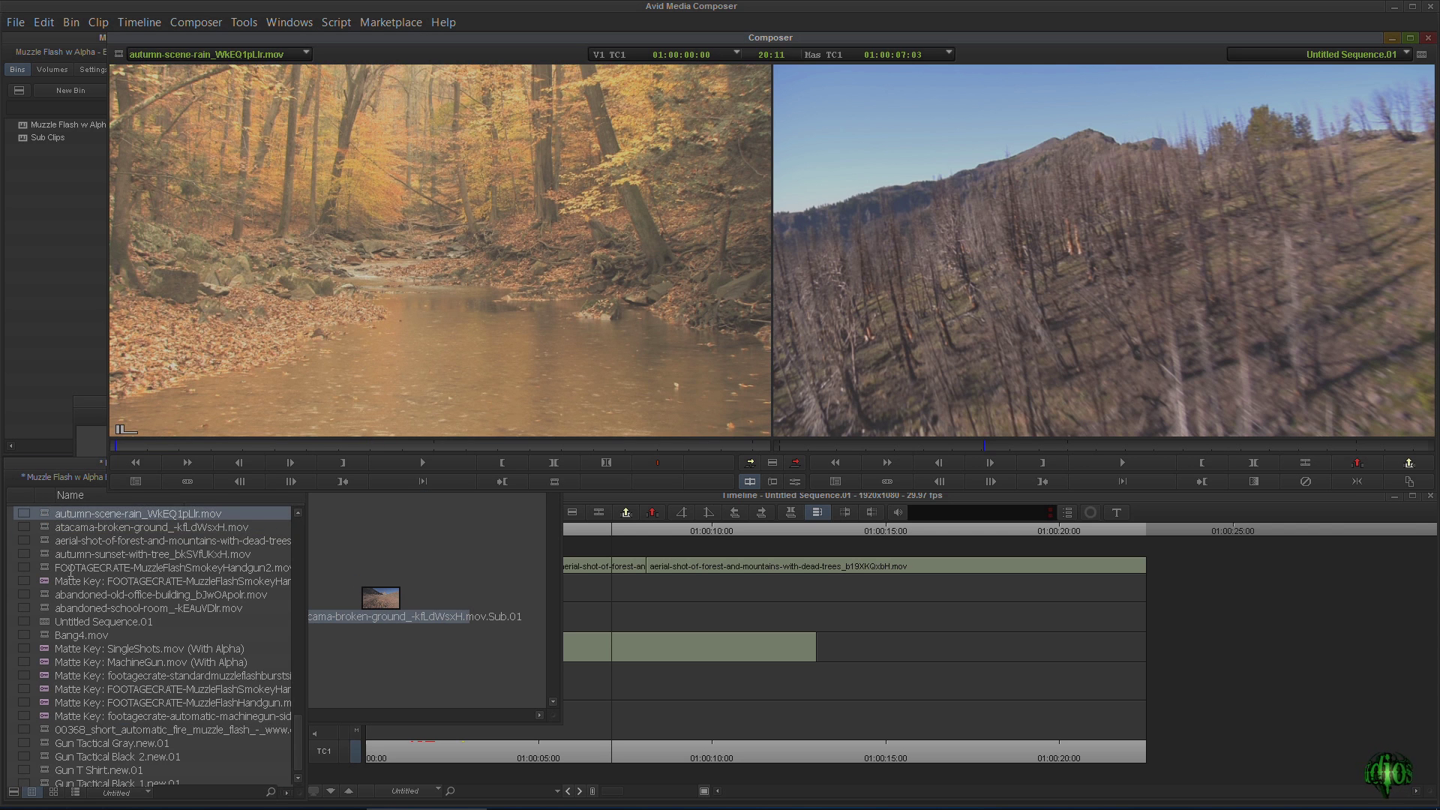
{"action": "double_click", "coordinate": [50, 550]}
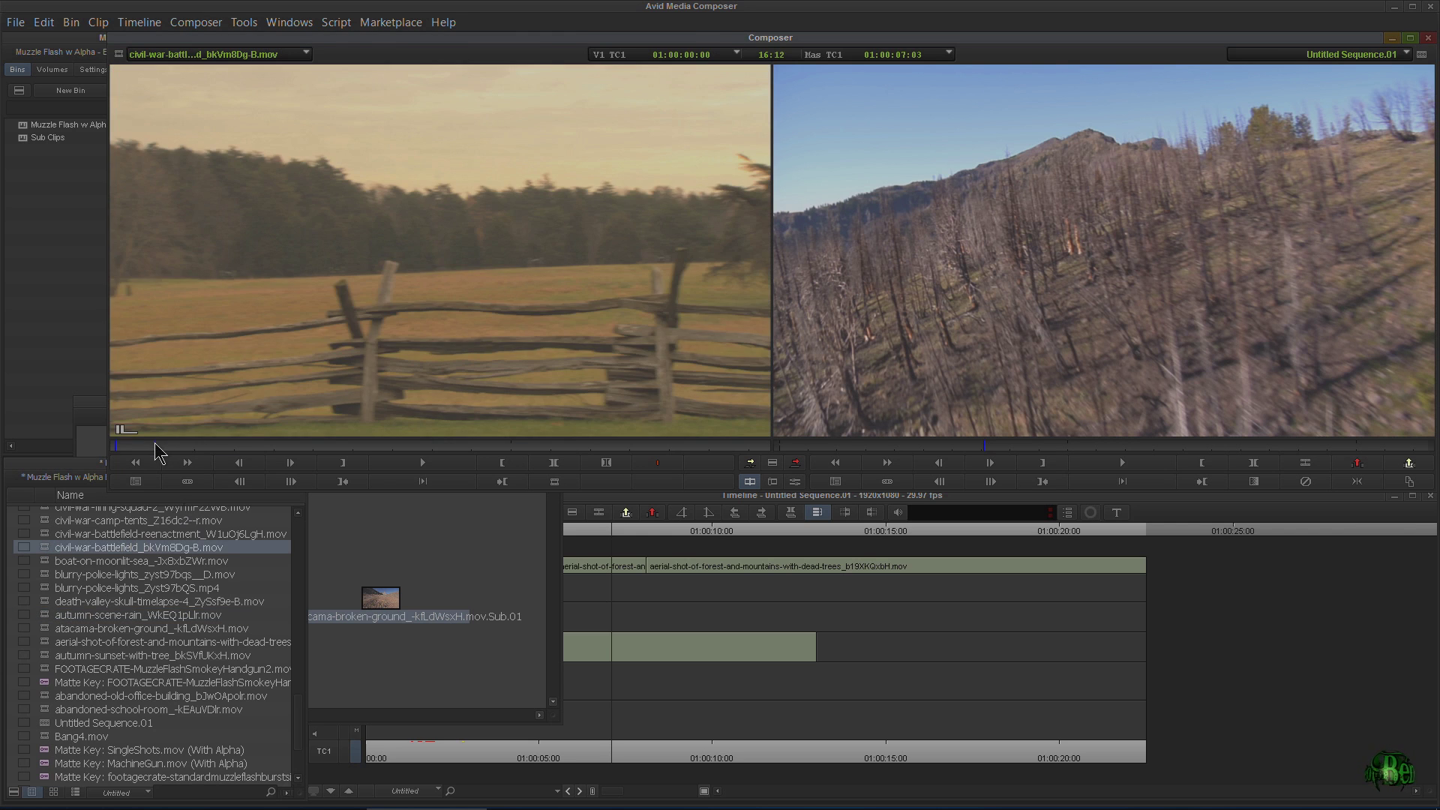
{"action": "left_click_drag", "start_coordinate": [156, 444], "coordinate": [249, 444]}
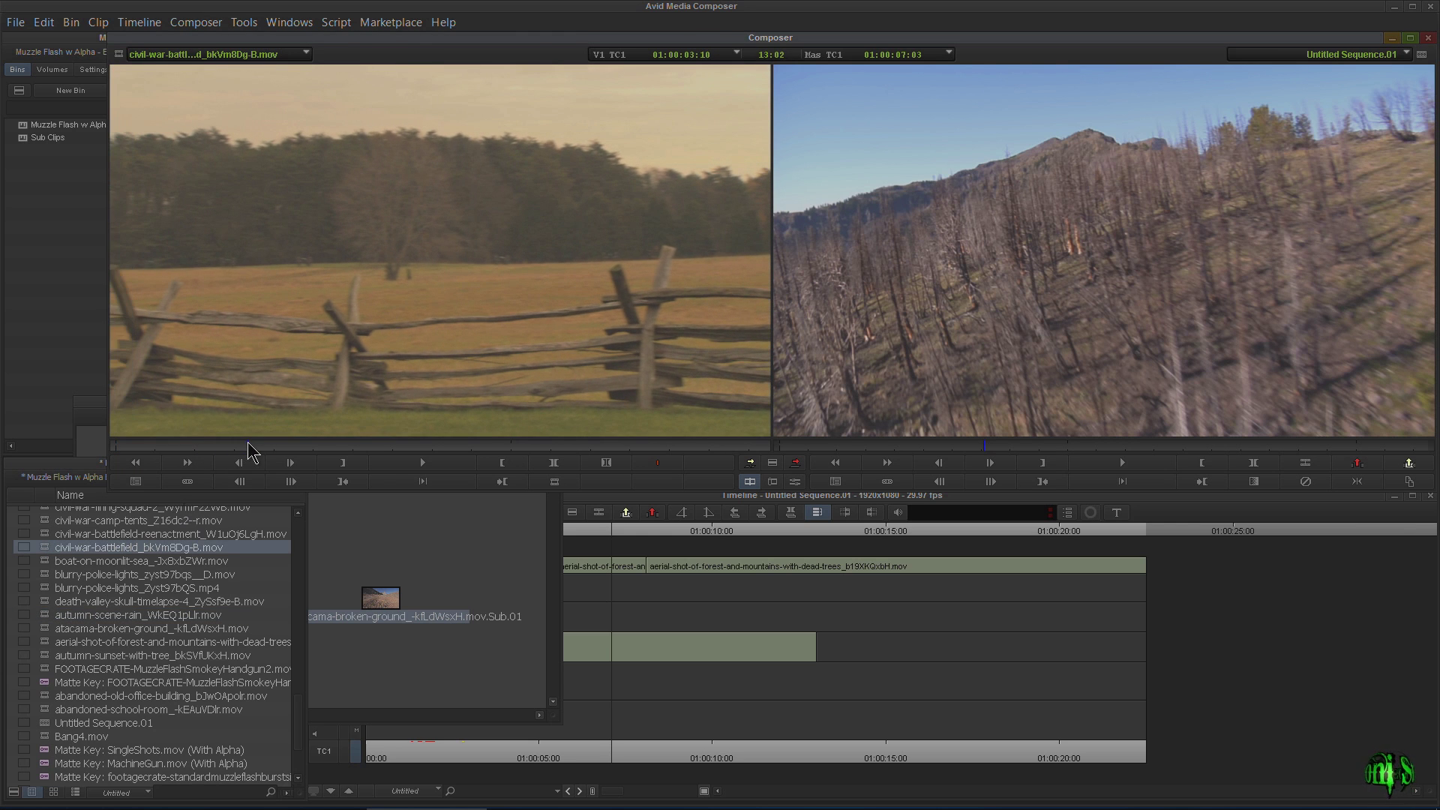
{"action": "key", "text": "o"}
{"action": "key", "text": "space"}
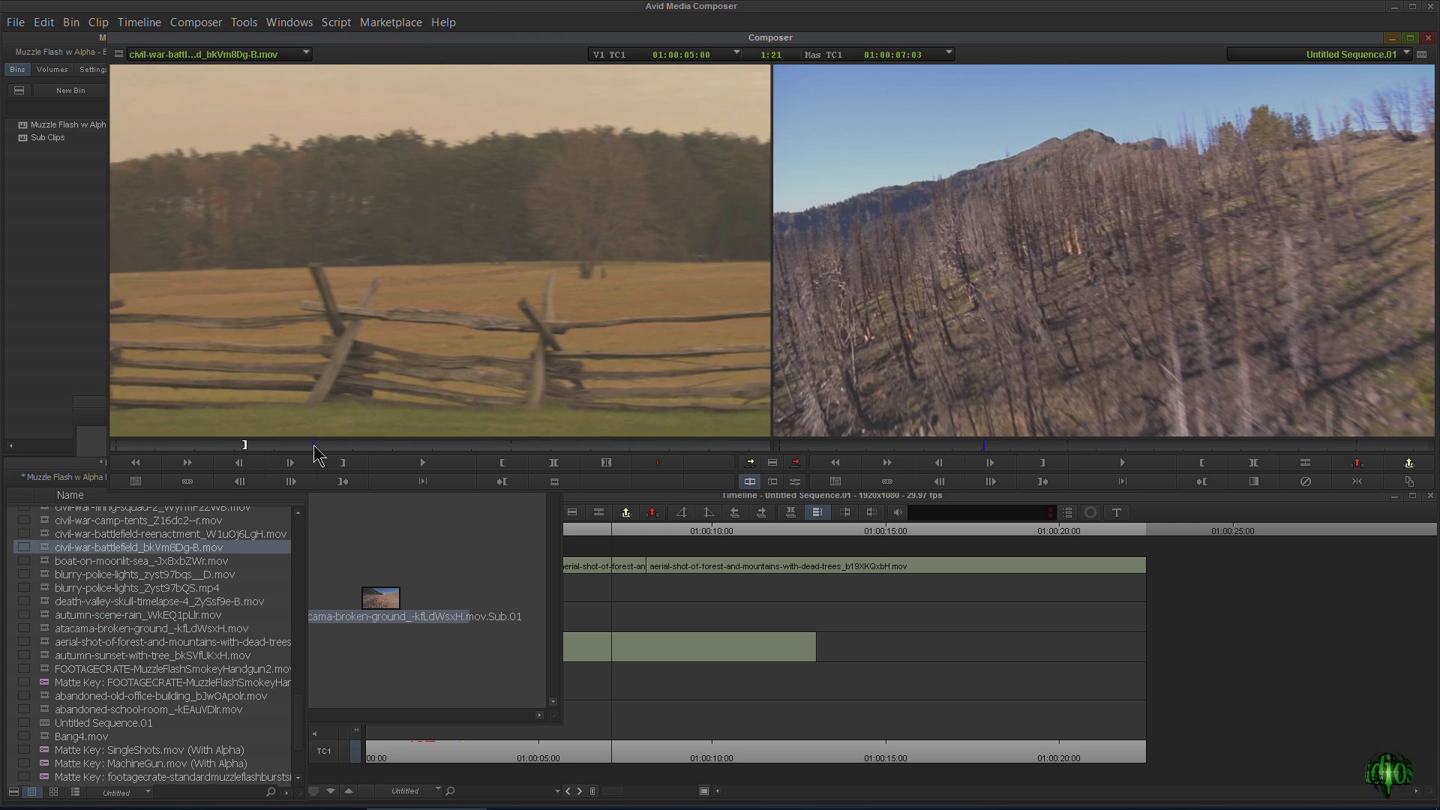
{"action": "left_click", "coordinate": [311, 444]}
{"action": "key", "text": "i"}
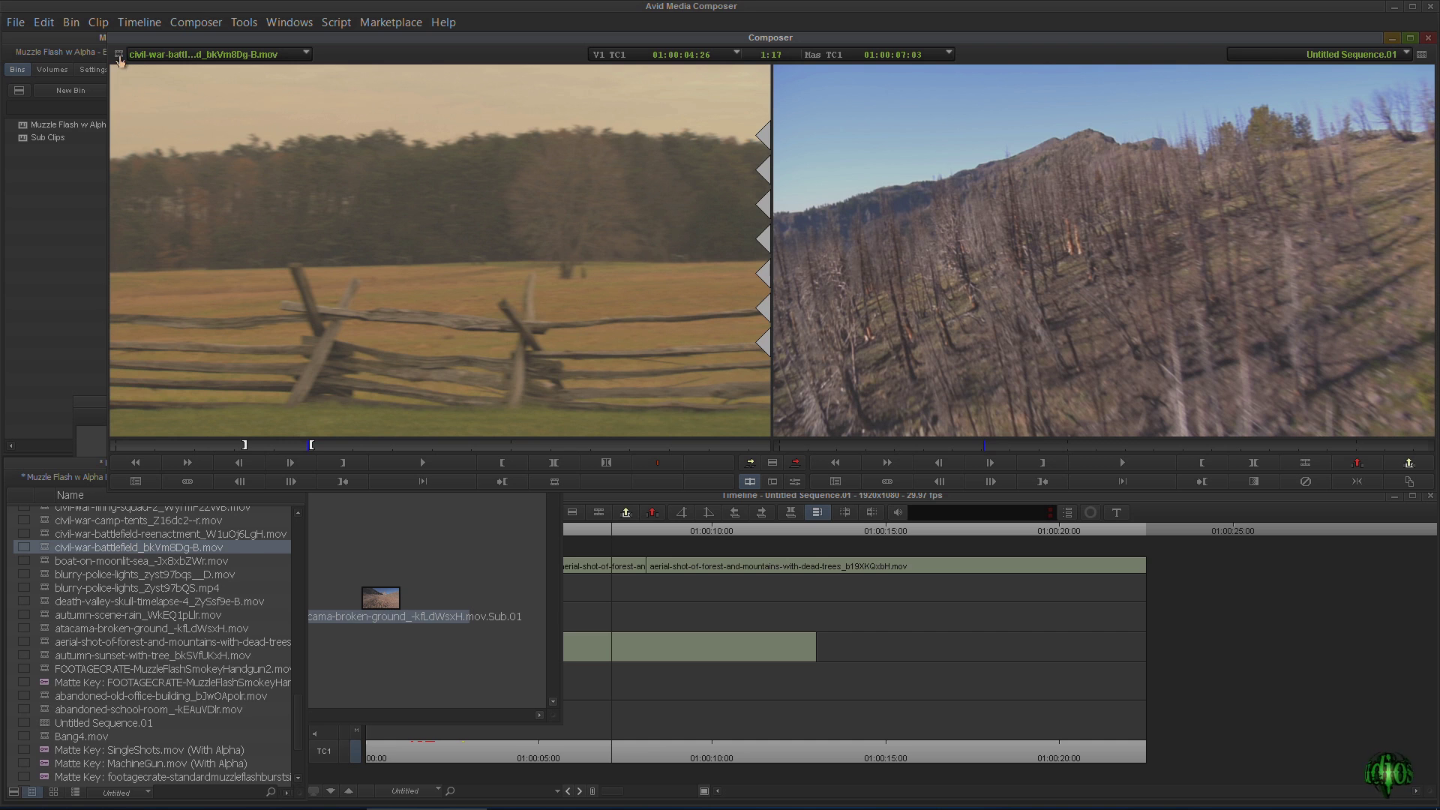
{"action": "left_click_drag", "start_coordinate": [120, 60], "coordinate": [398, 677]}
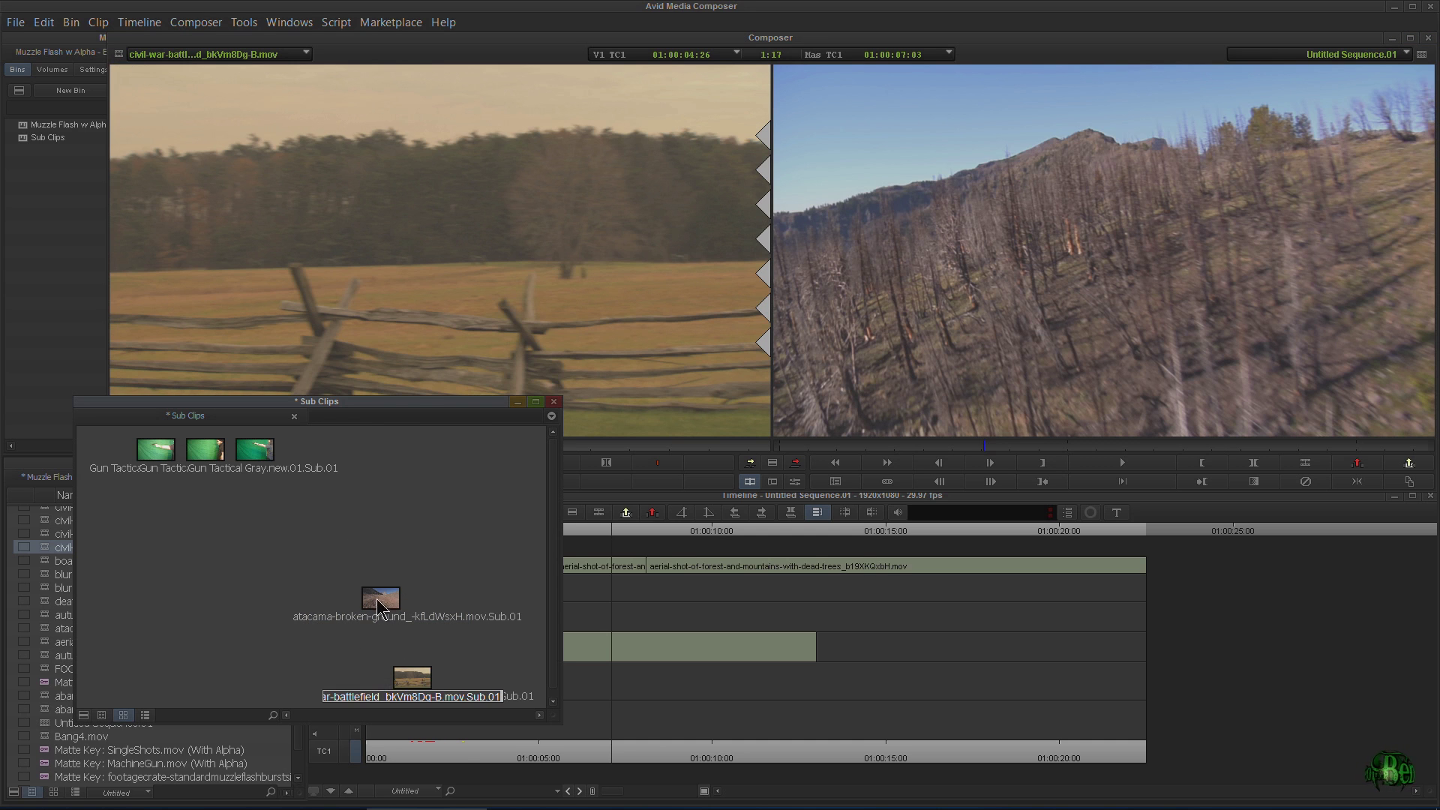
Step: Spread out the two landscape thumbnails in the Sub Clips bin and splice all five subclips into track V4 at 01:00:07:03
{"action": "left_click_drag", "start_coordinate": [380, 608], "coordinate": [398, 471]}
{"action": "left_click_drag", "start_coordinate": [386, 698], "coordinate": [461, 561]}
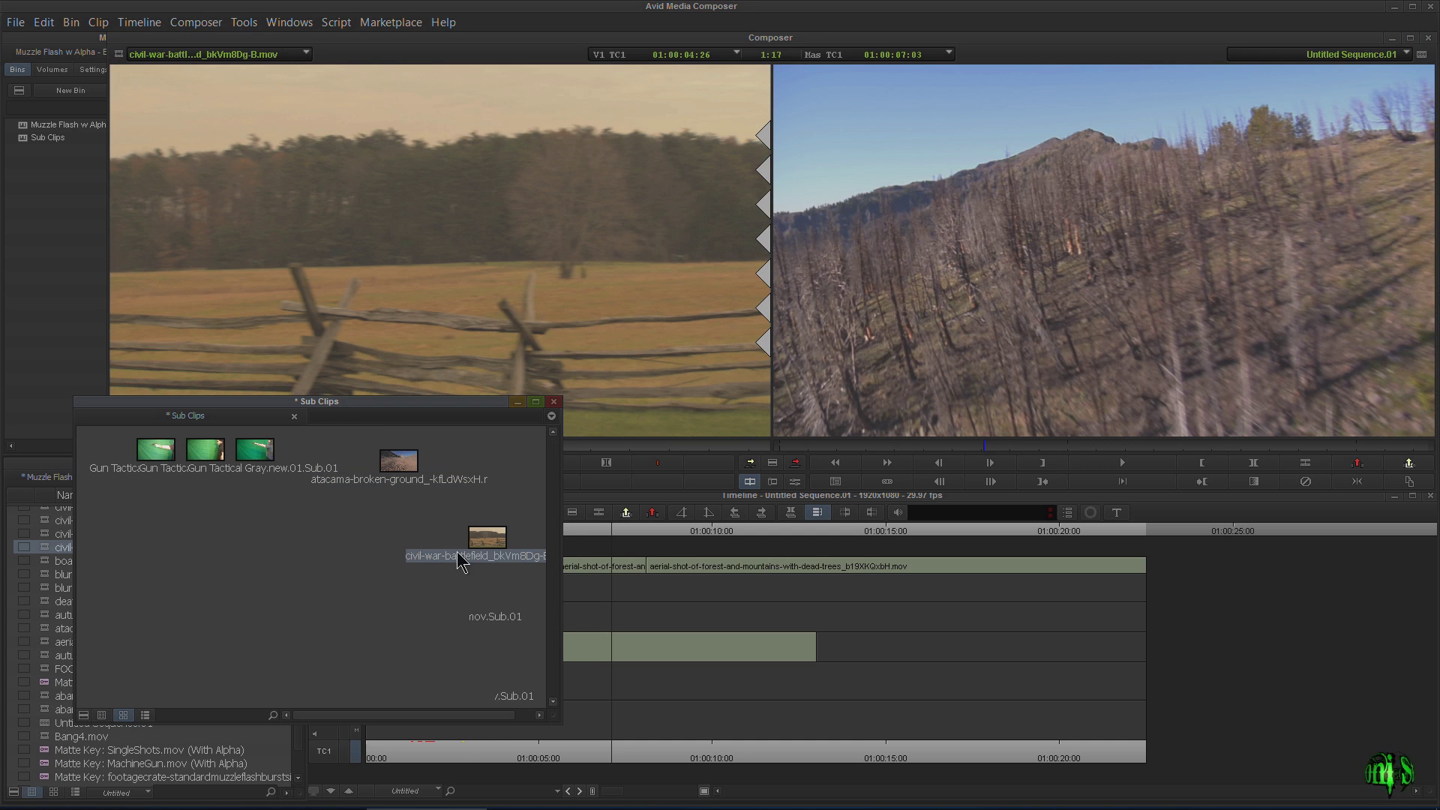
{"action": "mouse_move", "coordinate": [83, 486]}
{"action": "left_mouse_down"}
{"action": "mouse_move", "coordinate": [309, 474]}
{"action": "mouse_move", "coordinate": [504, 589]}
{"action": "left_mouse_up"}
{"action": "left_click_drag", "start_coordinate": [89, 434], "coordinate": [542, 645]}
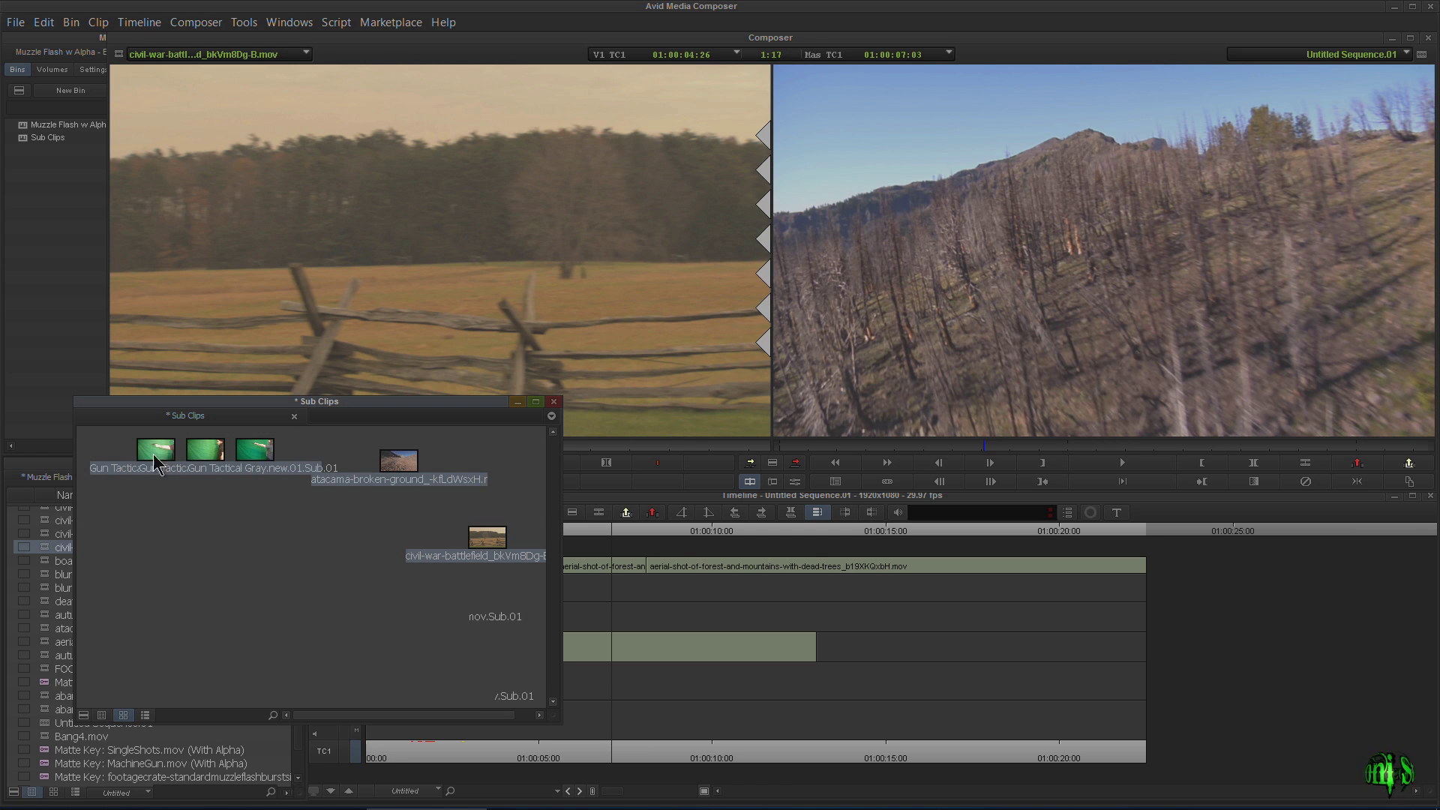
{"action": "left_click_drag", "start_coordinate": [156, 462], "coordinate": [803, 585]}
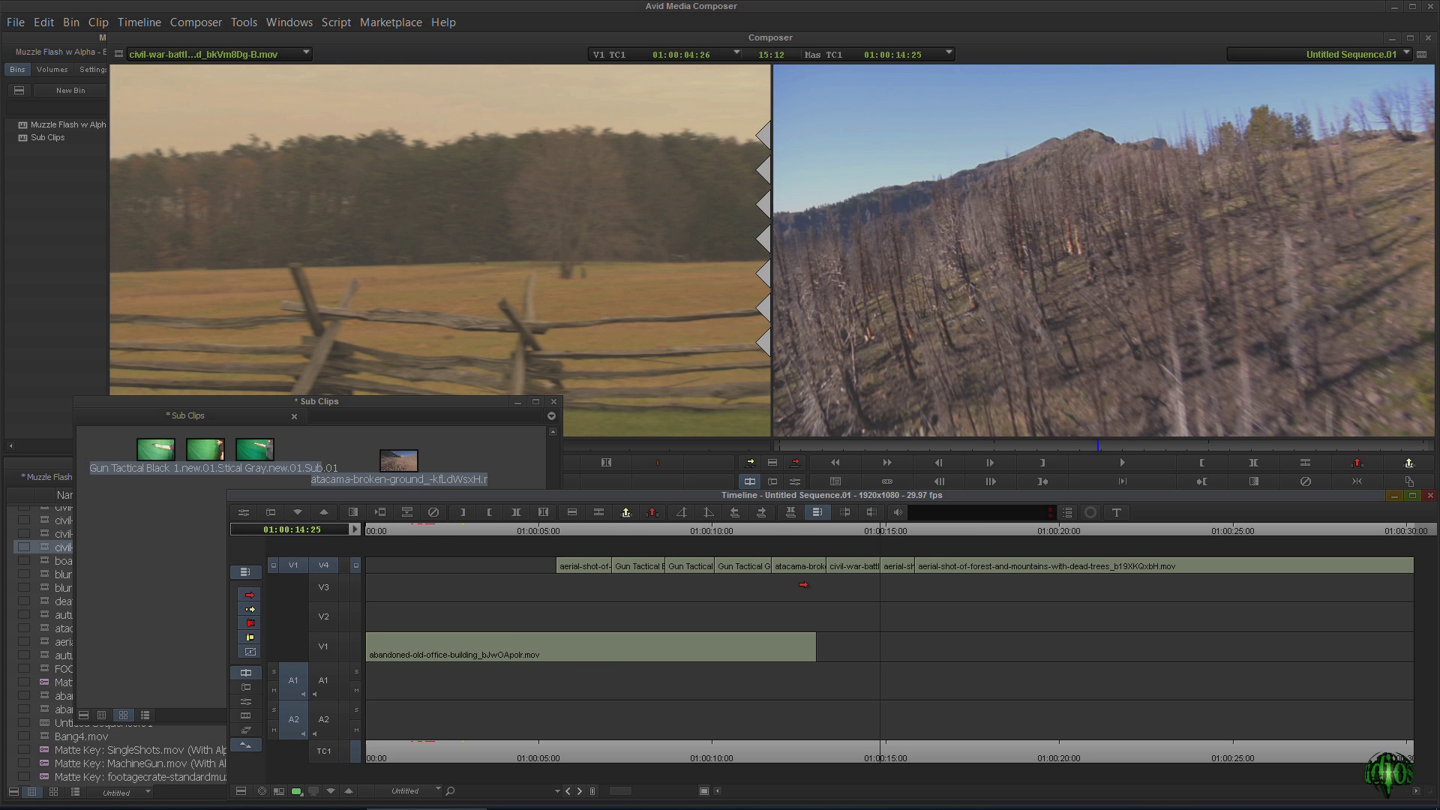
{"action": "left_click_drag", "start_coordinate": [873, 540], "coordinate": [905, 538]}
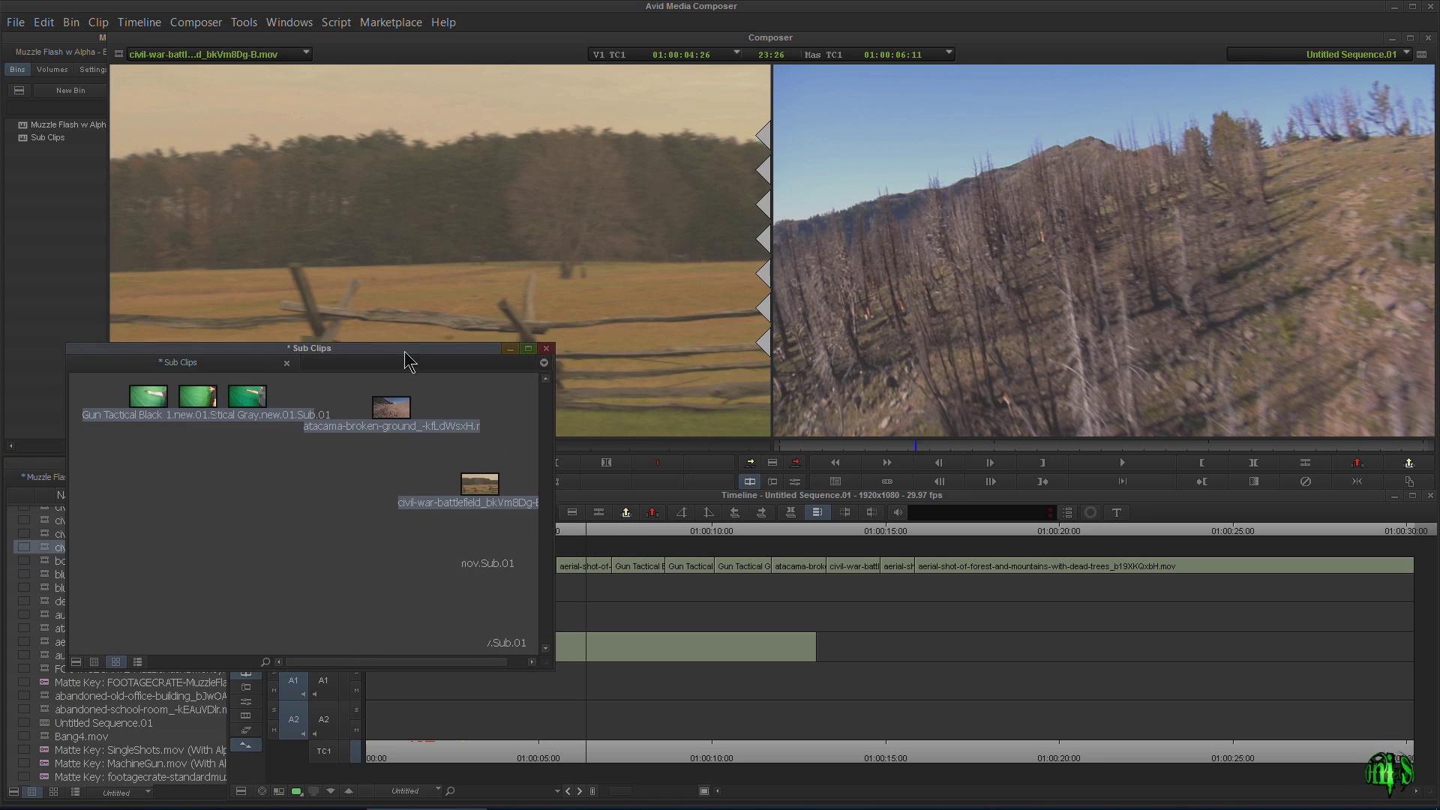
Step: Create a second civil-war-battlefield subclip from 01:00:07:28 to 01:00:09:25 in the Sub Clips bin and show the bin as a text list
{"action": "left_click", "coordinate": [380, 218]}
{"action": "left_click_drag", "start_coordinate": [332, 446], "coordinate": [505, 446]}
{"action": "key", "text": "i"}
{"action": "key", "text": "o"}
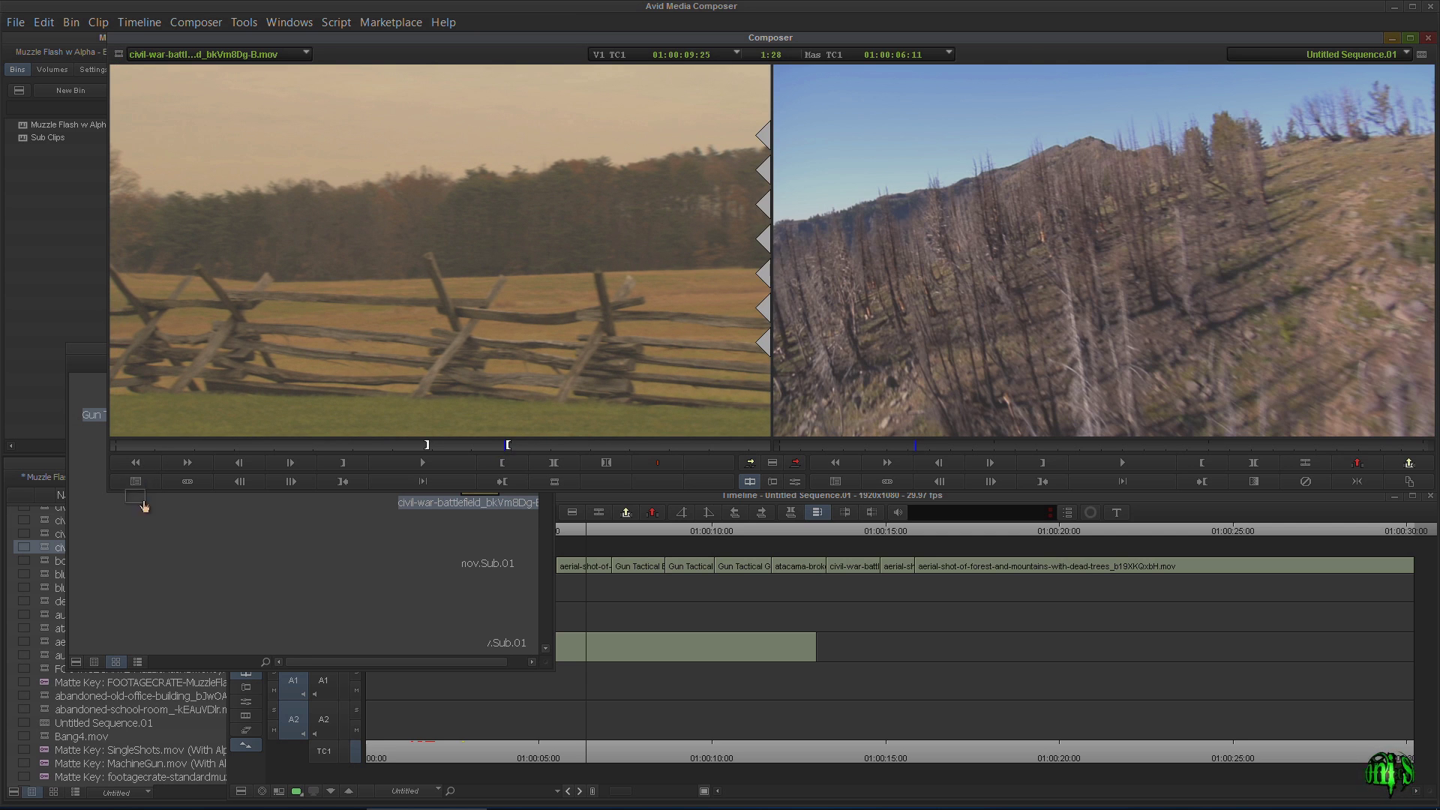
{"action": "left_click_drag", "start_coordinate": [144, 506], "coordinate": [150, 545]}
{"action": "left_click", "coordinate": [95, 661]}
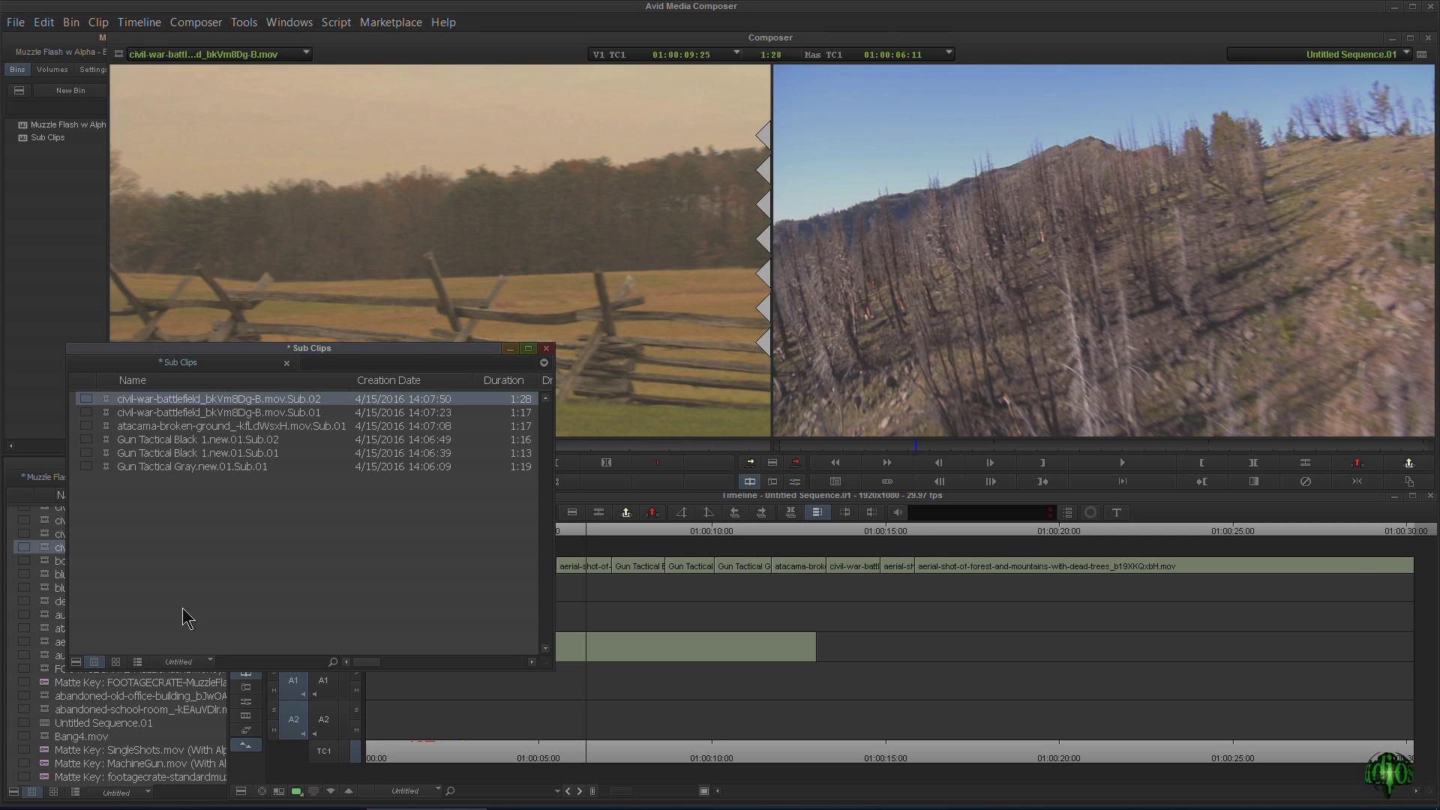
Step: Mark a range ending at 03:03:11:07 in the swat-team-files-past-stone-doorway clip and create a subclip of it in the Sub Clips bin
{"action": "left_click_drag", "start_coordinate": [294, 359], "coordinate": [278, 357]}
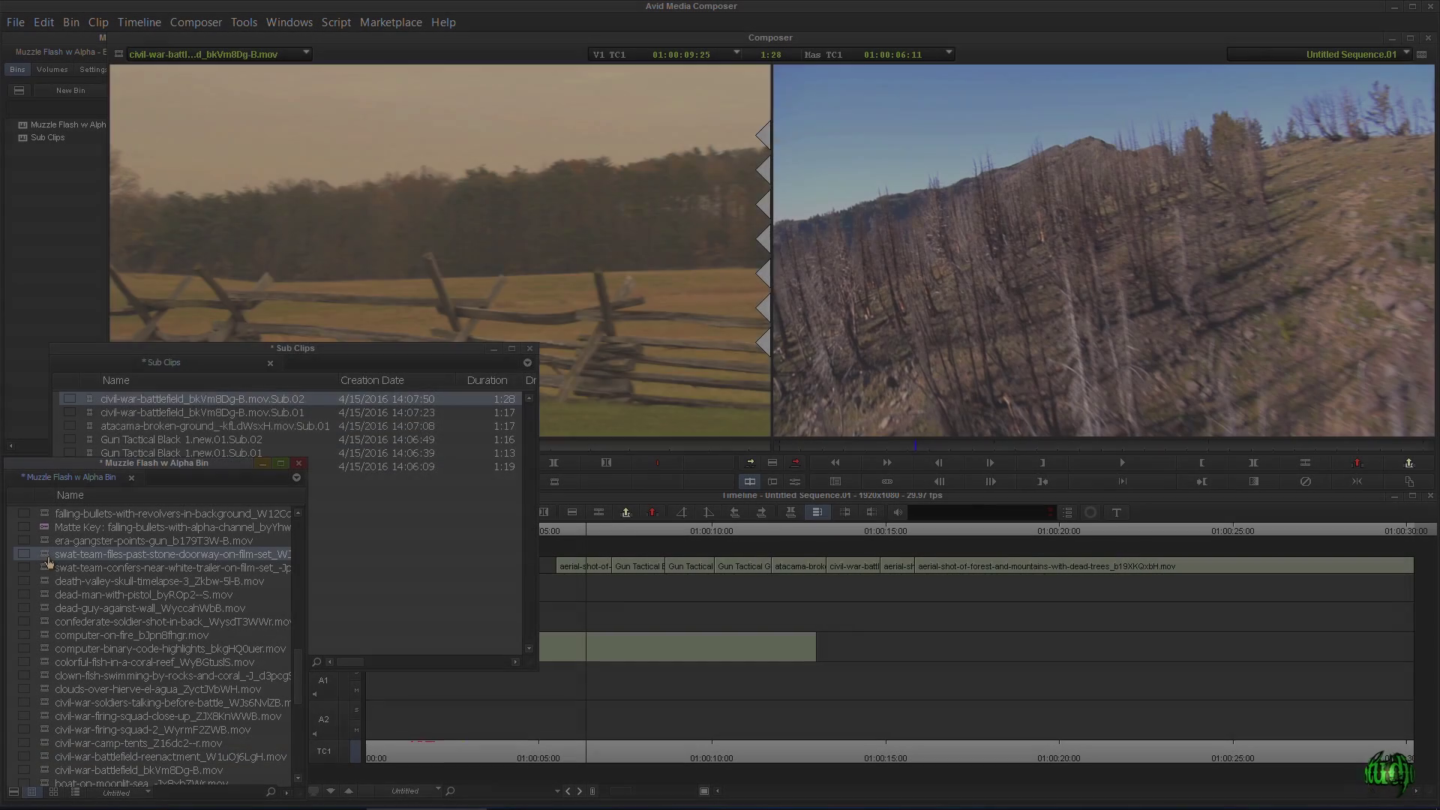
{"action": "double_click", "coordinate": [48, 561]}
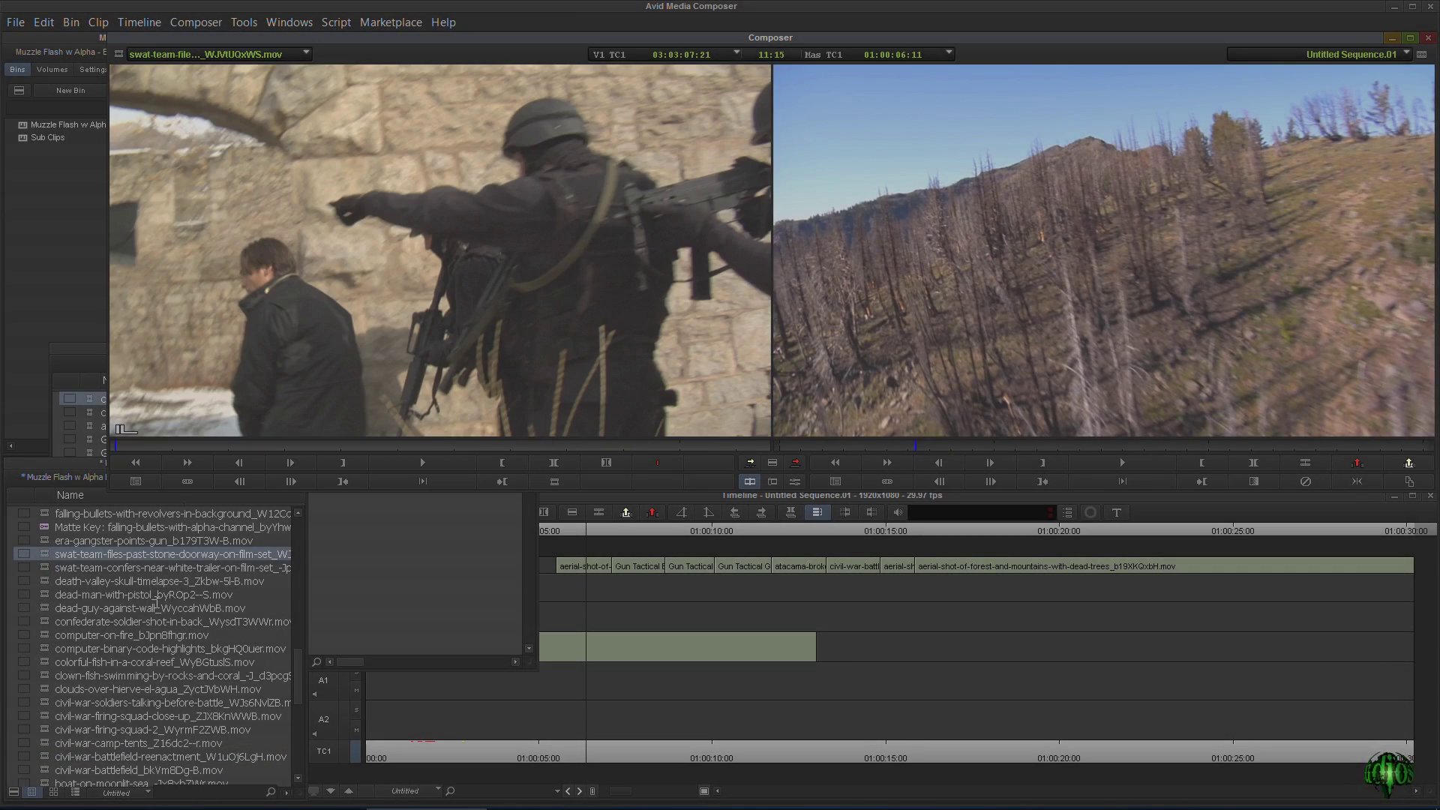
{"action": "left_click_drag", "start_coordinate": [167, 445], "coordinate": [314, 440]}
{"action": "key", "text": "i"}
{"action": "key", "text": "o"}
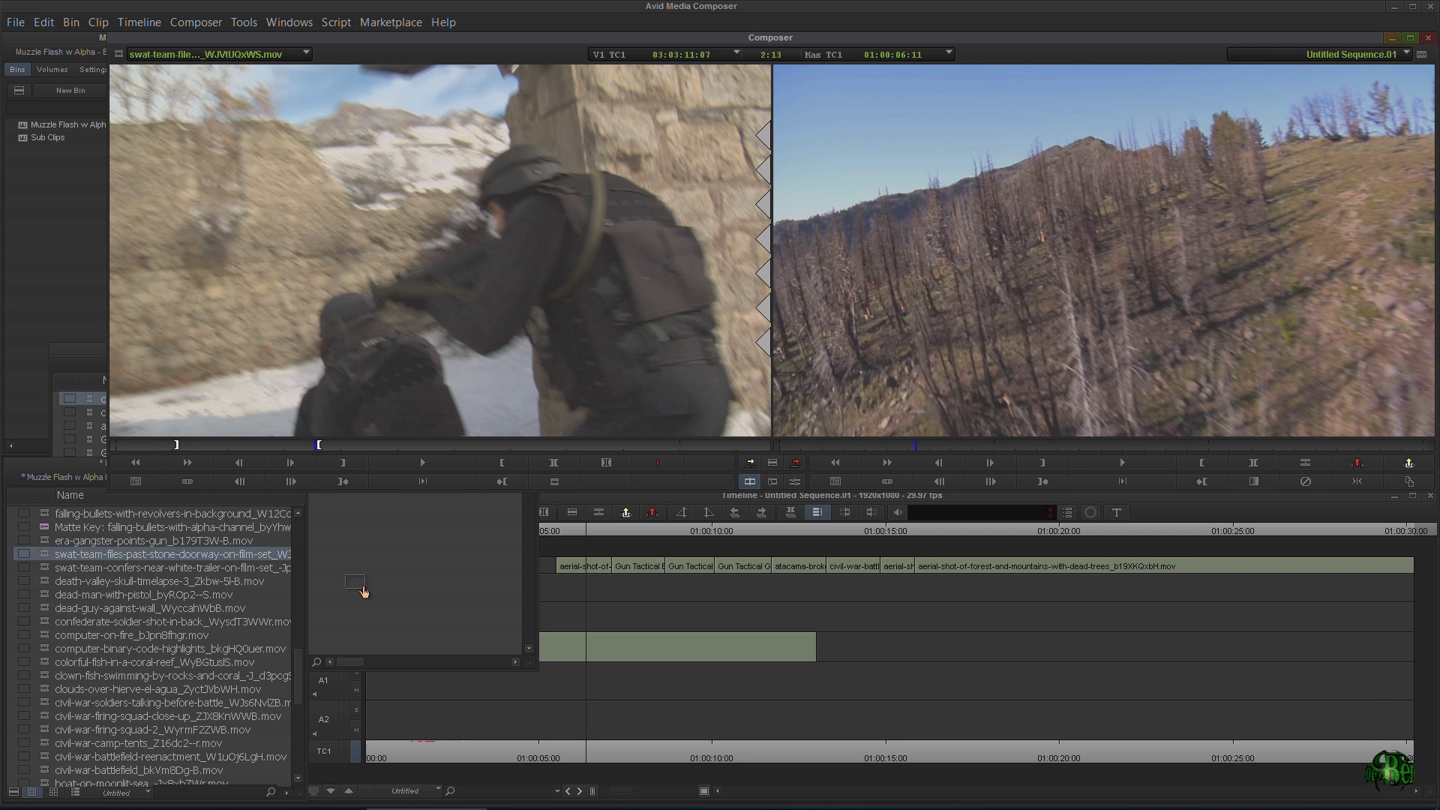
{"action": "left_click_drag", "start_coordinate": [361, 593], "coordinate": [368, 589]}
Step: Load the second civil-war-battlefield subclip from the Sub Clips bin into the source monitor
{"action": "left_click_drag", "start_coordinate": [218, 349], "coordinate": [195, 349]}
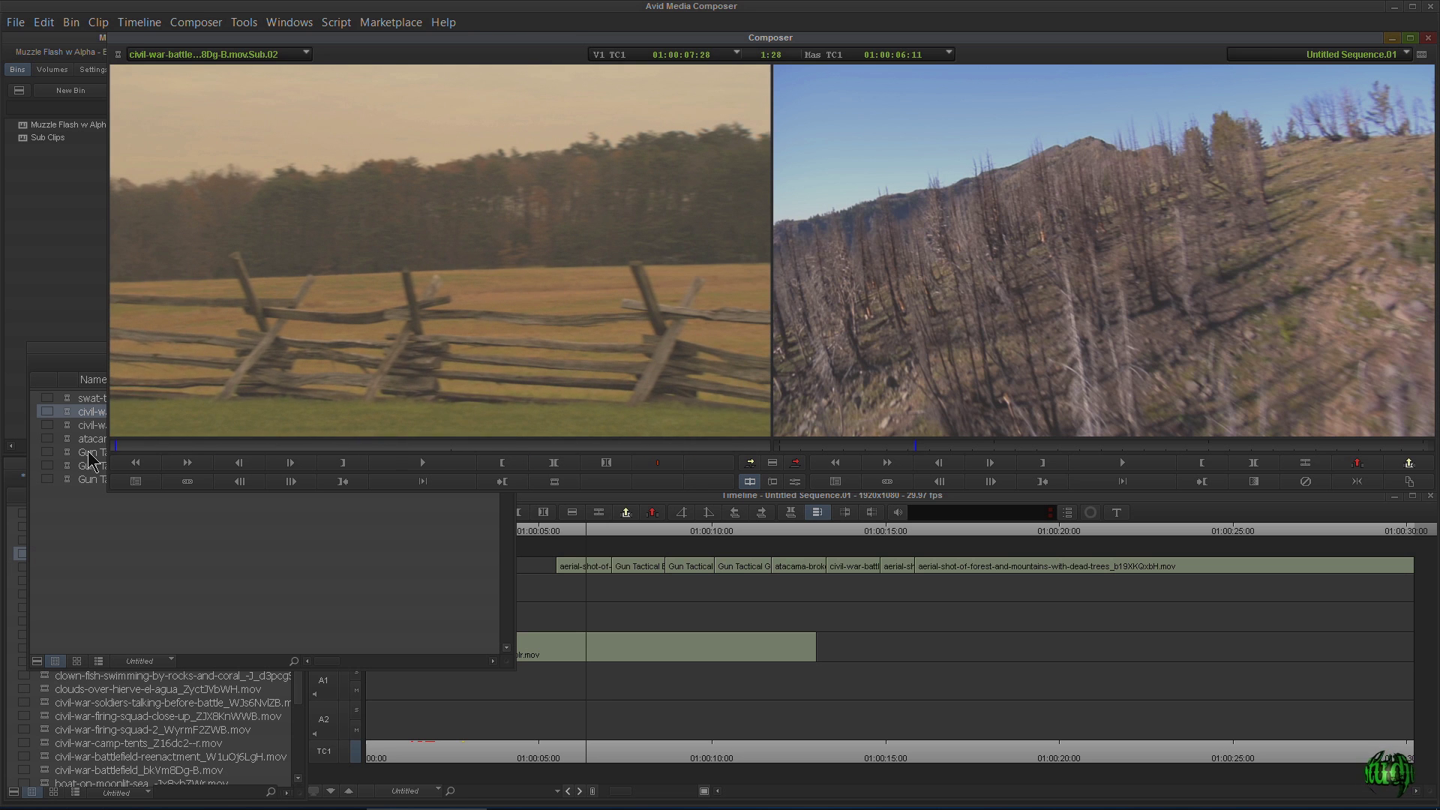
{"action": "left_click", "coordinate": [112, 570]}
Step: Move the Sub Clips bin clear of the footage bin and load Gun Tactical Black 2.new.01 into the source monitor
{"action": "left_click_drag", "start_coordinate": [160, 348], "coordinate": [162, 284]}
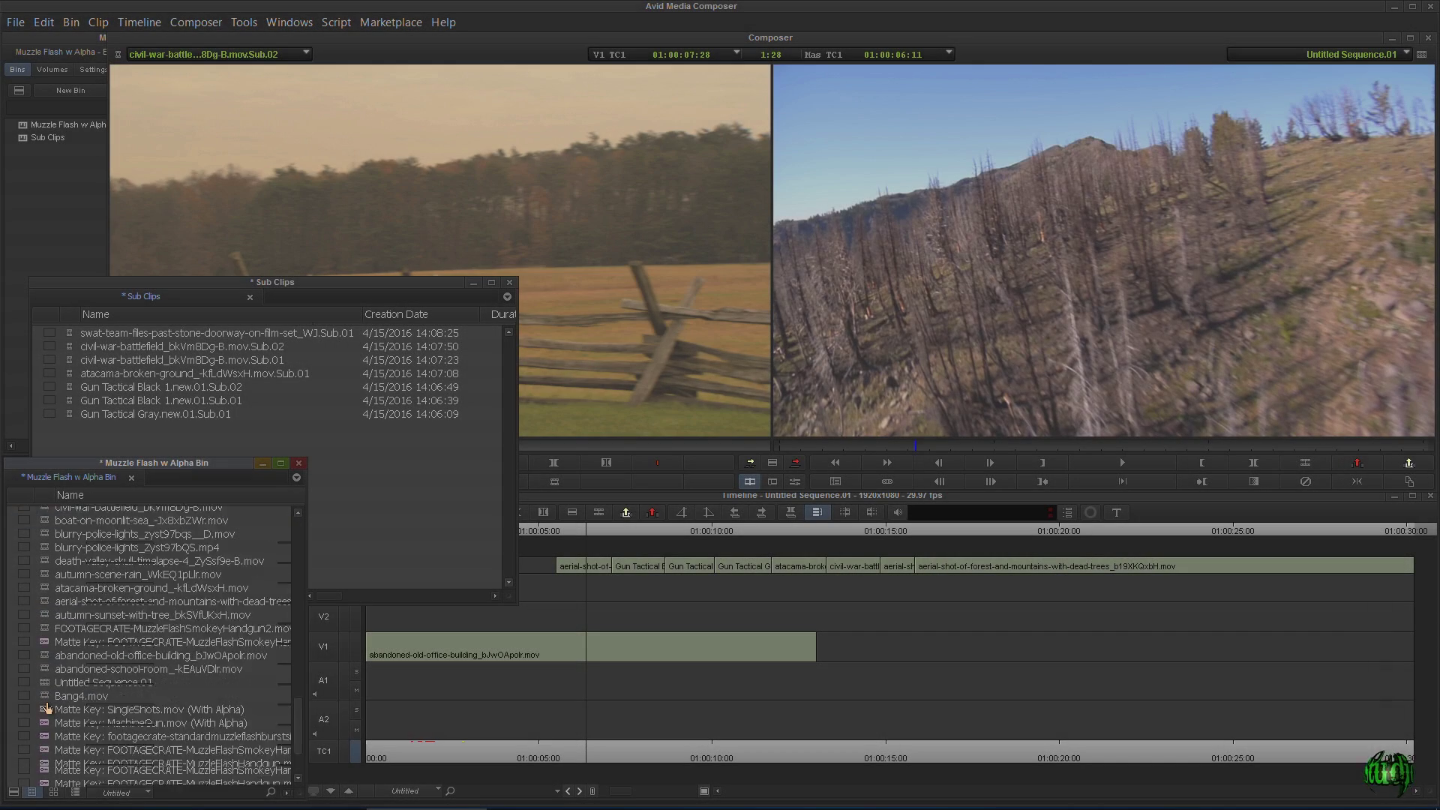
{"action": "scroll", "coordinate": [46, 708], "scroll_direction": "down", "scroll_amount": 2}
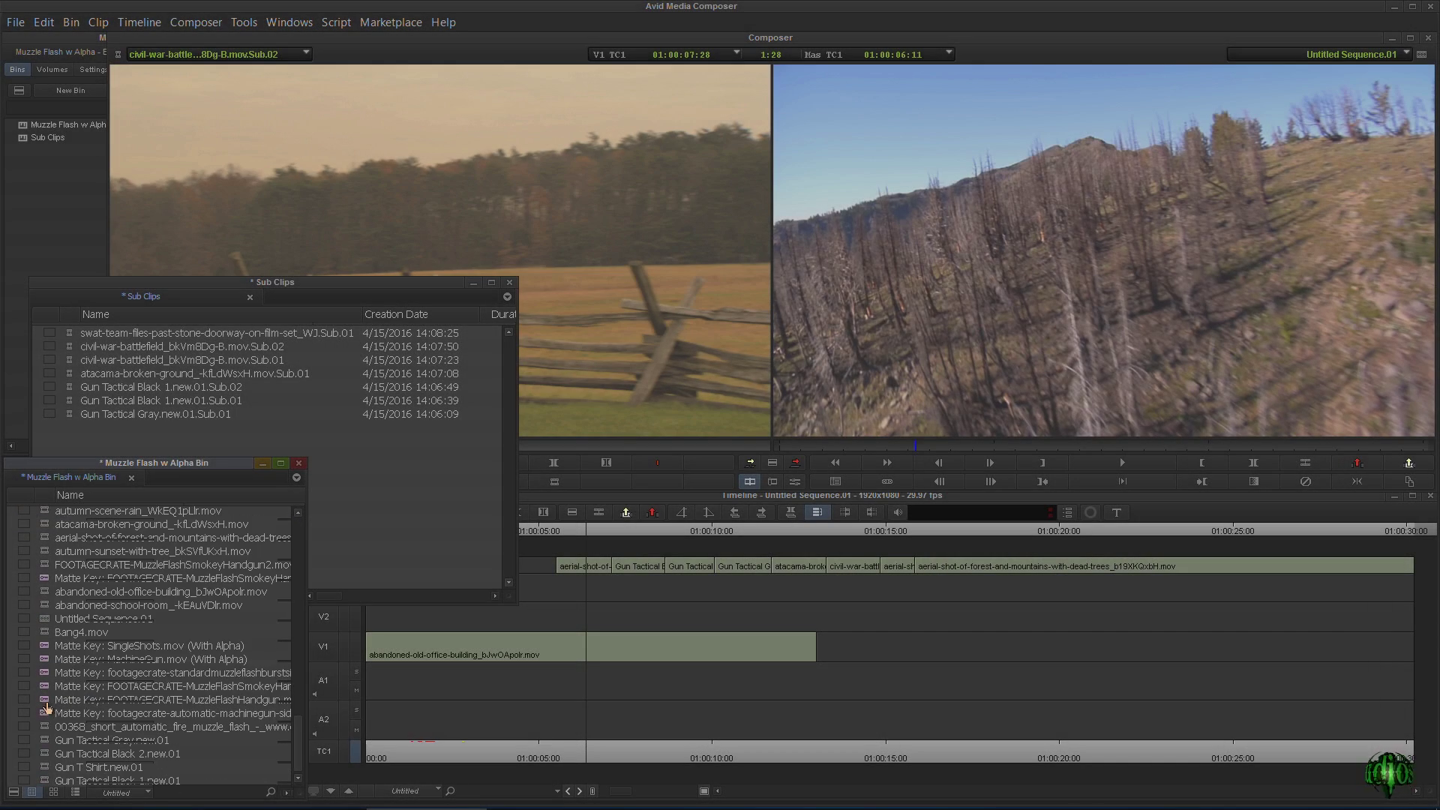
{"action": "double_click", "coordinate": [53, 754]}
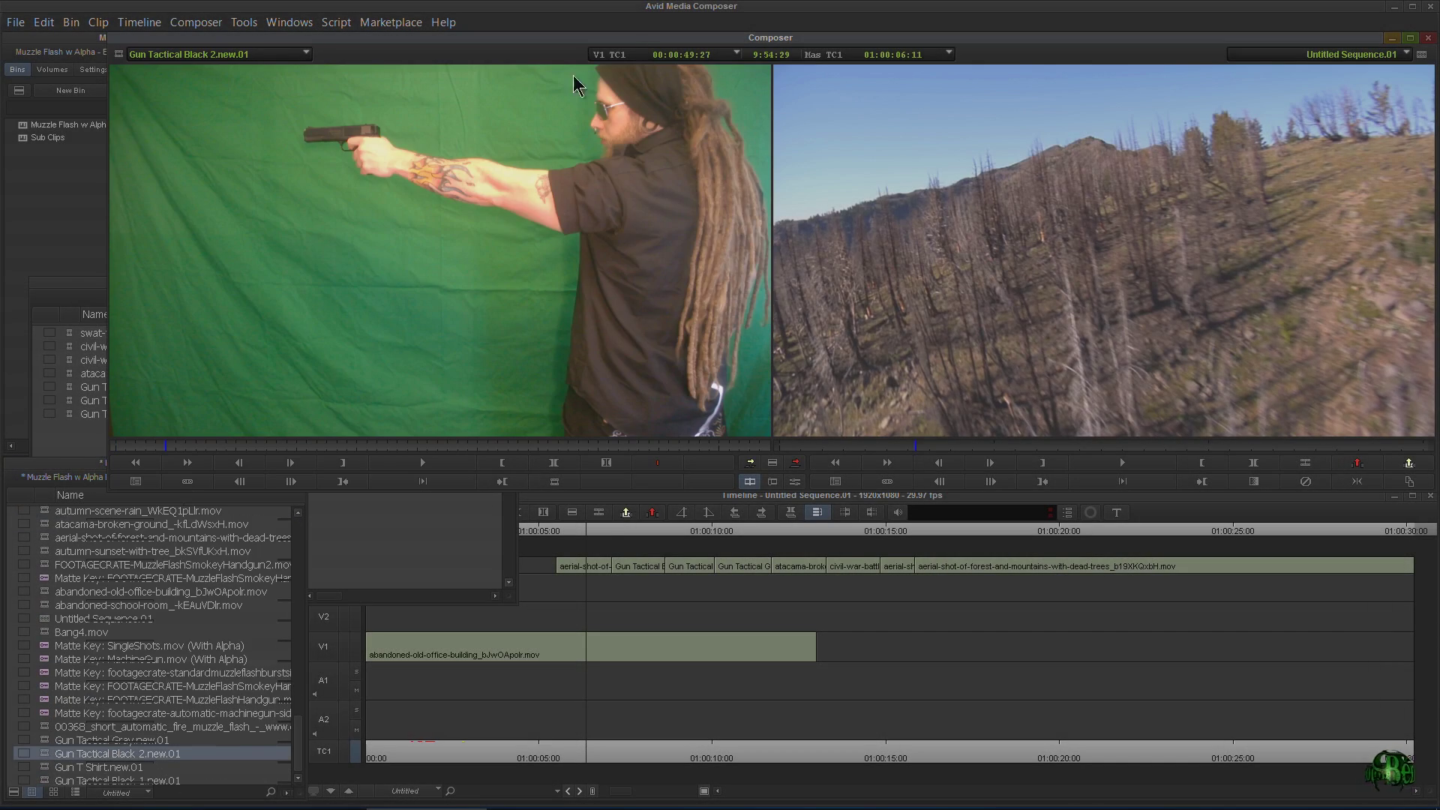